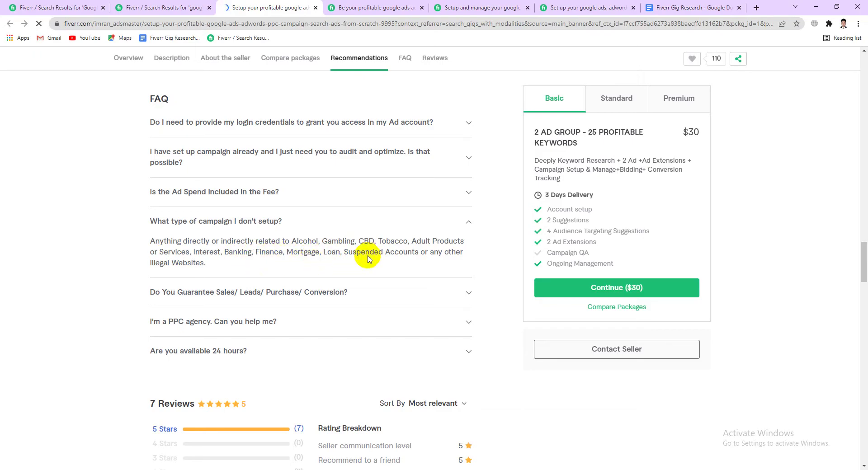
{"action": "left_click_drag", "start_coordinate": [216, 266], "coordinate": [155, 235]}
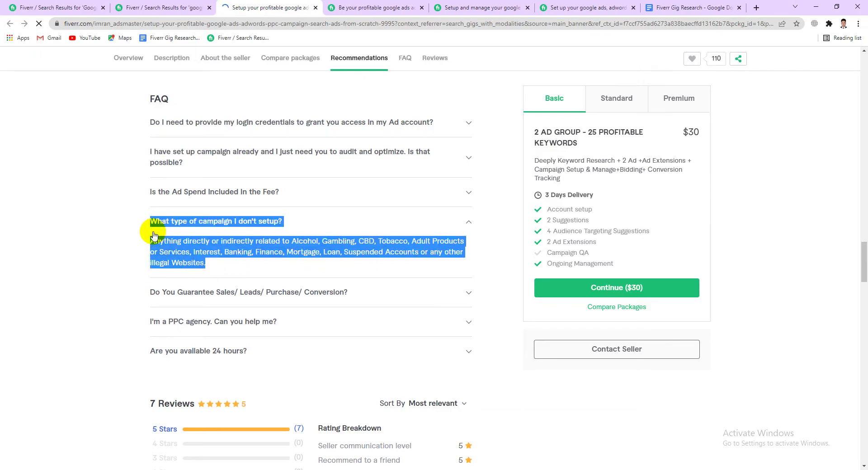
{"action": "left_click", "coordinate": [128, 230]}
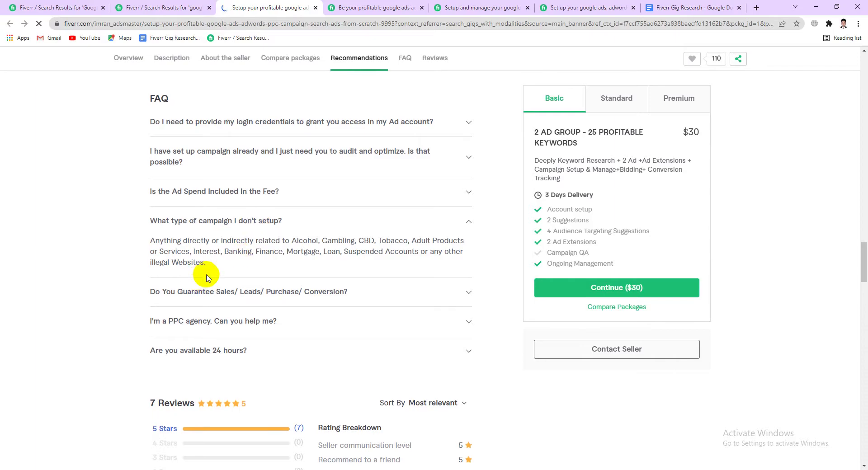
- Copy the FAQ entry "Do You Guarantee Sales/ Leads/ Purchase/ Conversion?" with its answer to the end of the Fiverr Gig Research document in Google Docs
{"action": "scroll", "coordinate": [194, 217], "scroll_direction": "down", "scroll_amount": 2}
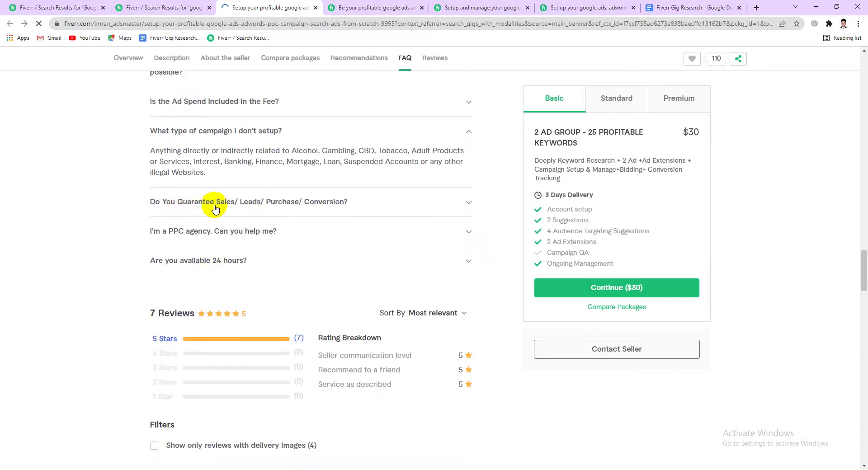
{"action": "left_click", "coordinate": [247, 206]}
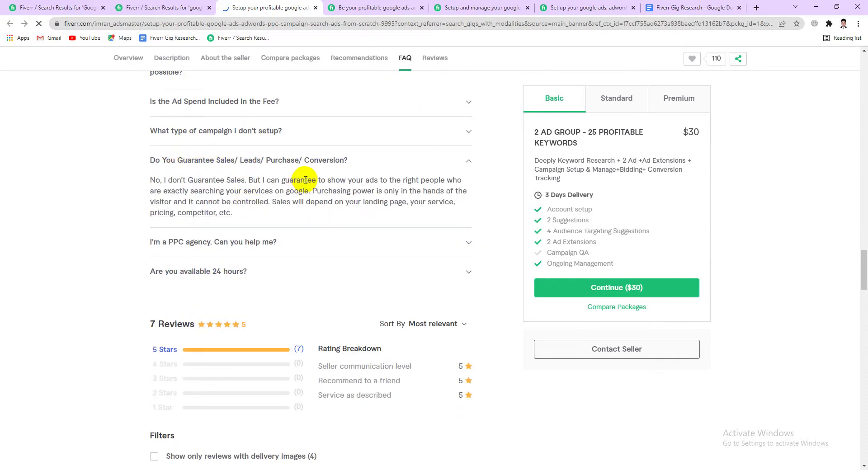
{"action": "left_click_drag", "start_coordinate": [234, 215], "coordinate": [150, 160]}
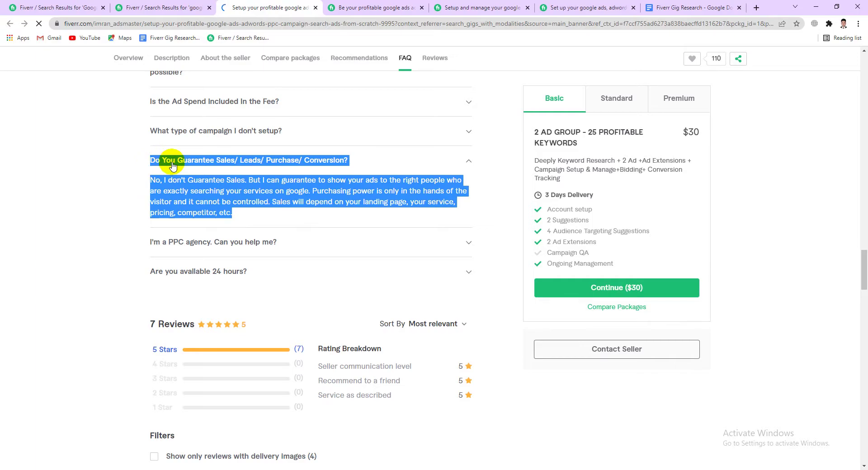
{"action": "right_click", "coordinate": [173, 164]}
{"action": "left_click", "coordinate": [188, 170]}
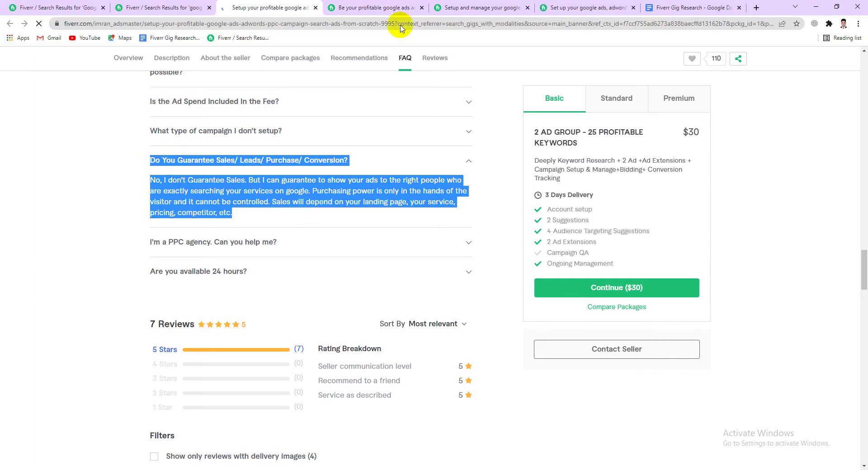
{"action": "left_click", "coordinate": [647, 6]}
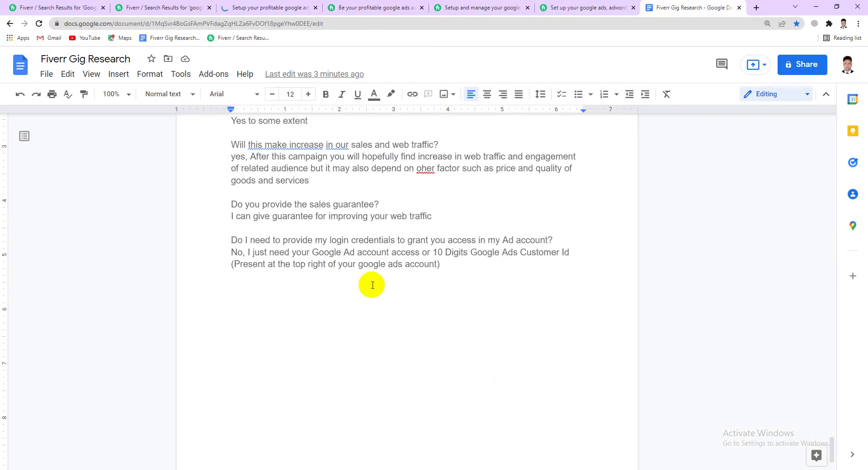
{"action": "key", "text": "ctrl+v"}
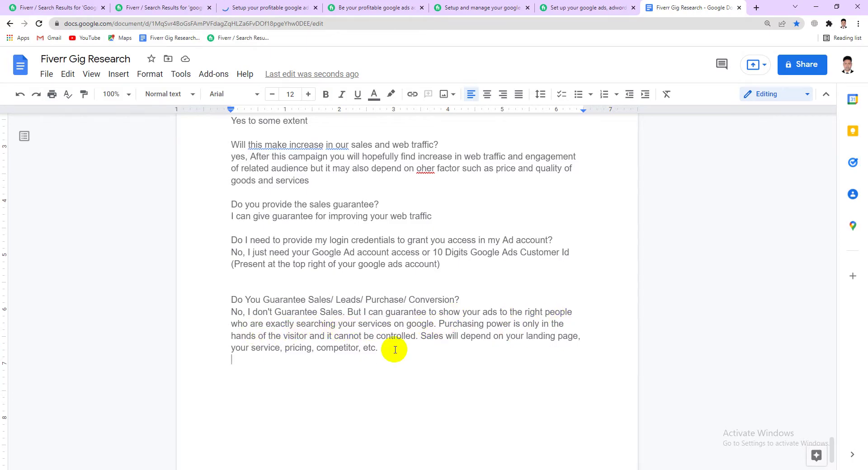
- Copy the gig's FAQ "I'm a PPC agency. Can you help me?" with its answer into the research document, adding a blank line between them
{"action": "left_click", "coordinate": [238, 6]}
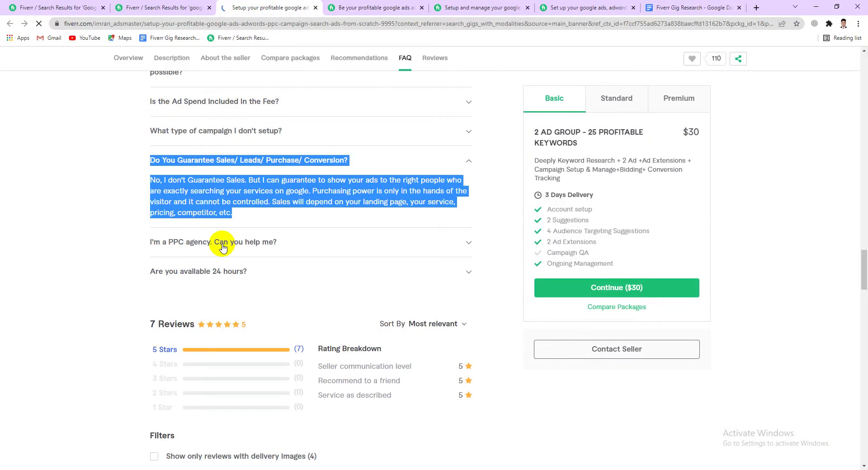
{"action": "left_click", "coordinate": [246, 246]}
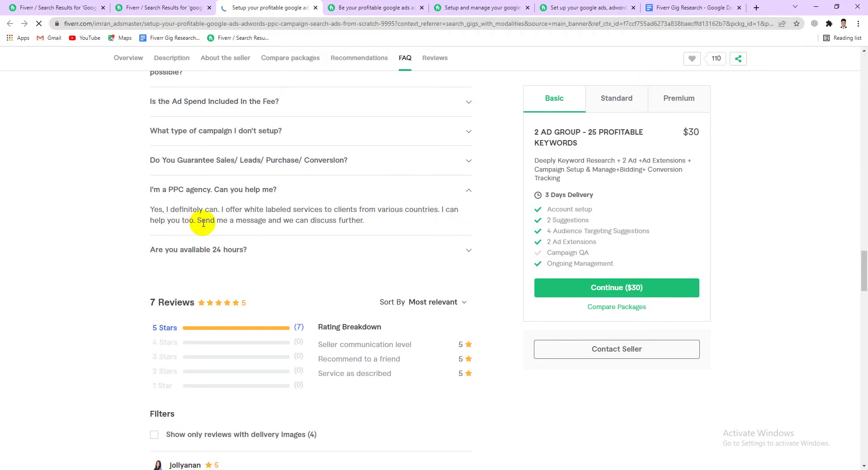
{"action": "left_click_drag", "start_coordinate": [365, 221], "coordinate": [163, 197]}
{"action": "right_click", "coordinate": [163, 191]}
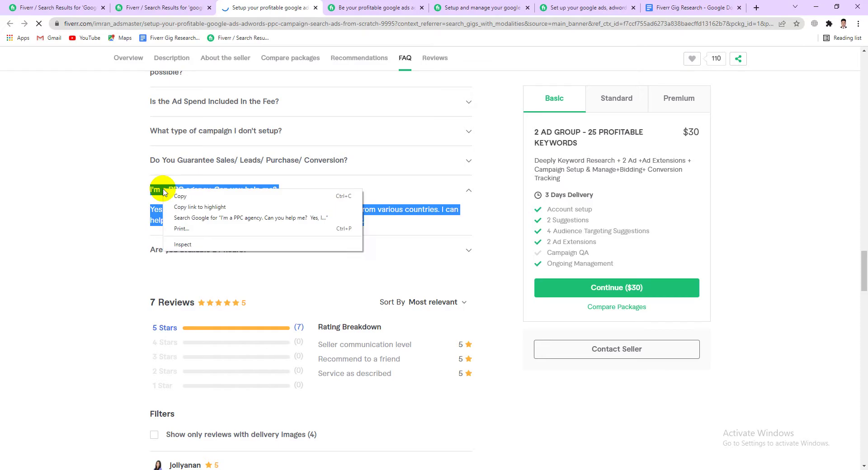
{"action": "left_click", "coordinate": [177, 197]}
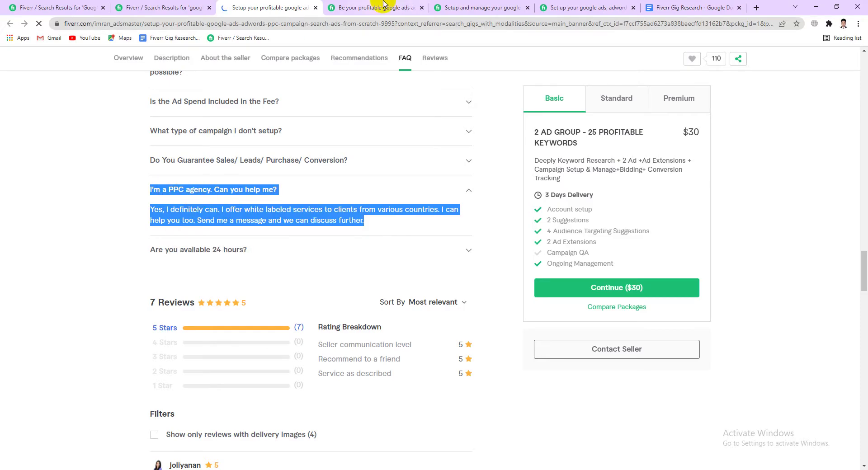
{"action": "left_click", "coordinate": [690, 6]}
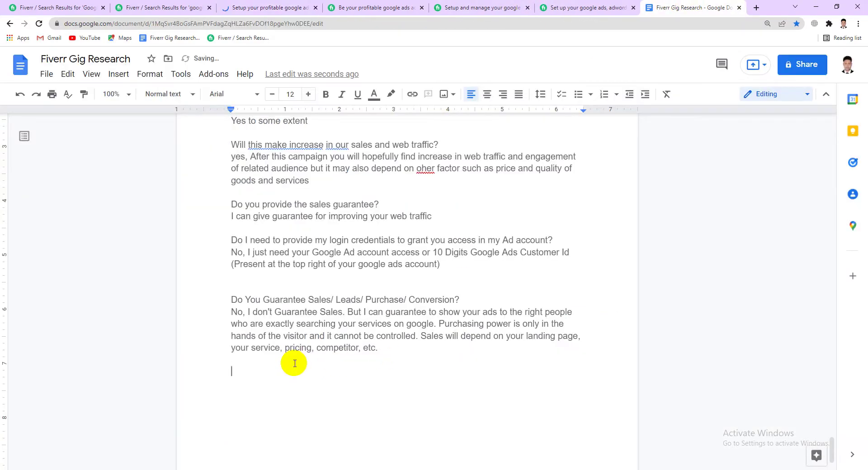
{"action": "key", "text": "ctrl+v"}
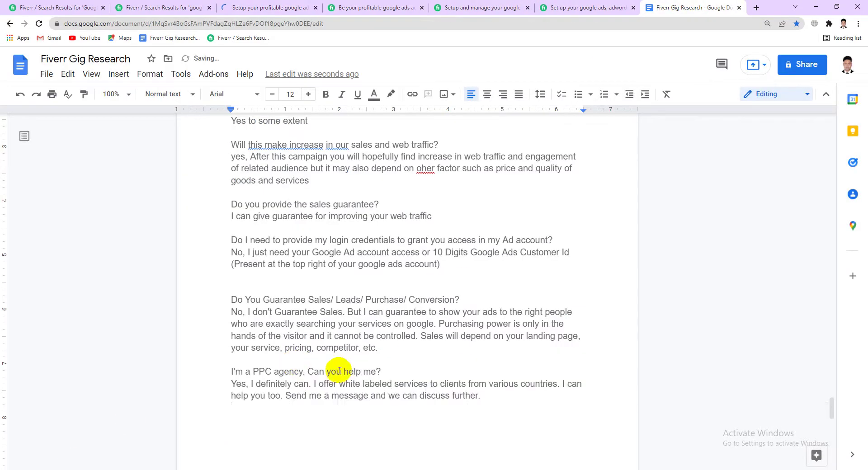
{"action": "left_click", "coordinate": [388, 370]}
{"action": "key", "text": "Return"}
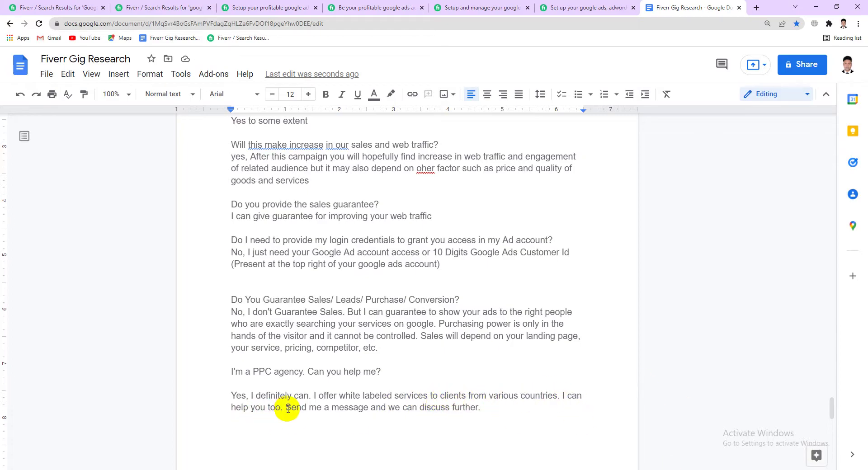
- Return to the "Setup your profitable google ads" gig page and close it
{"action": "left_click", "coordinate": [266, 7]}
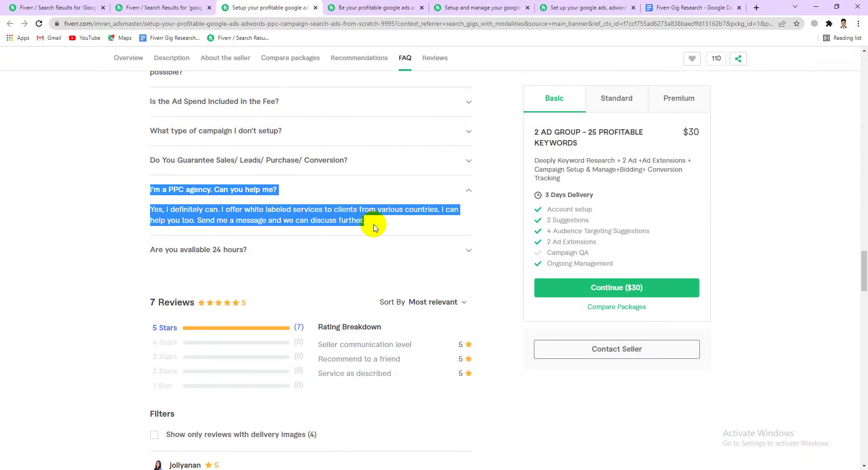
{"action": "left_click", "coordinate": [315, 8]}
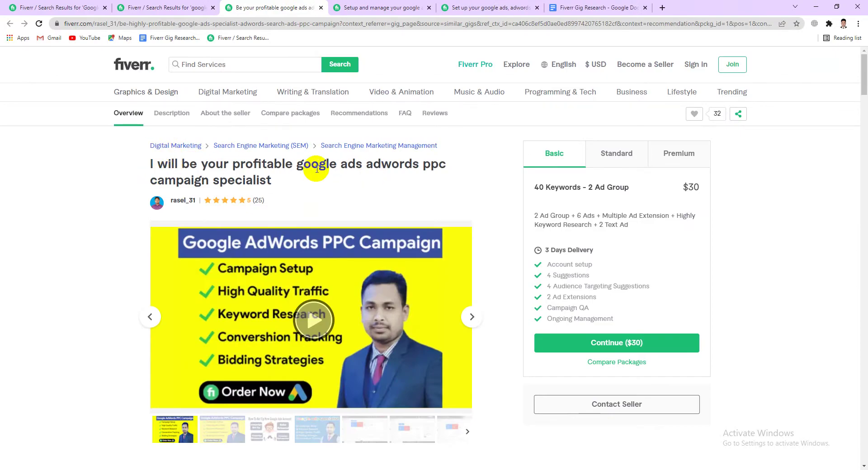
- Look through the Google Ads specialist gig's description, packages, recommendations, FAQ and reviews for reusable content
{"action": "scroll", "coordinate": [317, 169], "scroll_direction": "down", "scroll_amount": 15}
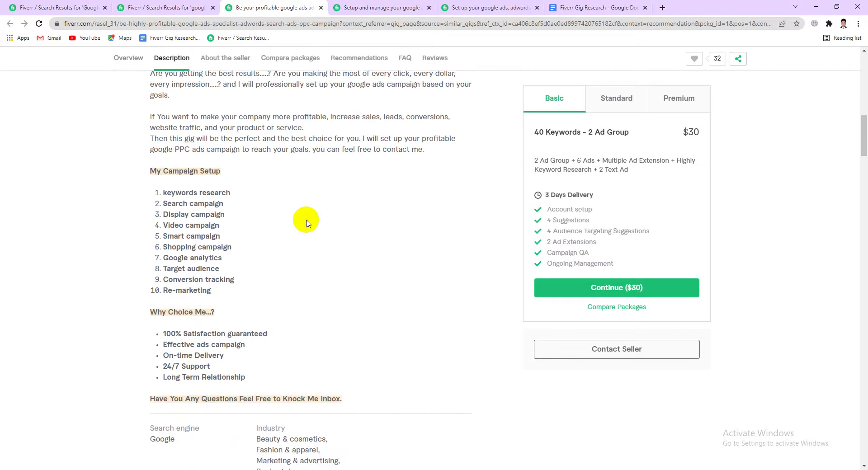
{"action": "scroll", "coordinate": [306, 222], "scroll_direction": "down", "scroll_amount": 6}
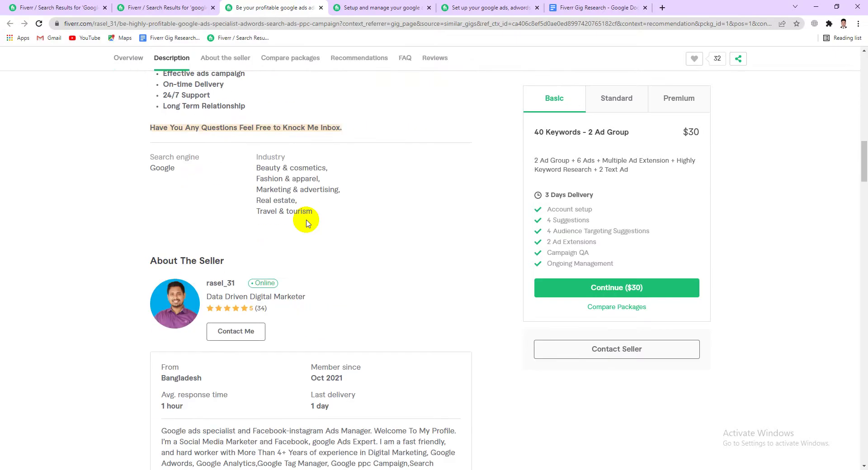
{"action": "scroll", "coordinate": [306, 222], "scroll_direction": "down", "scroll_amount": 12}
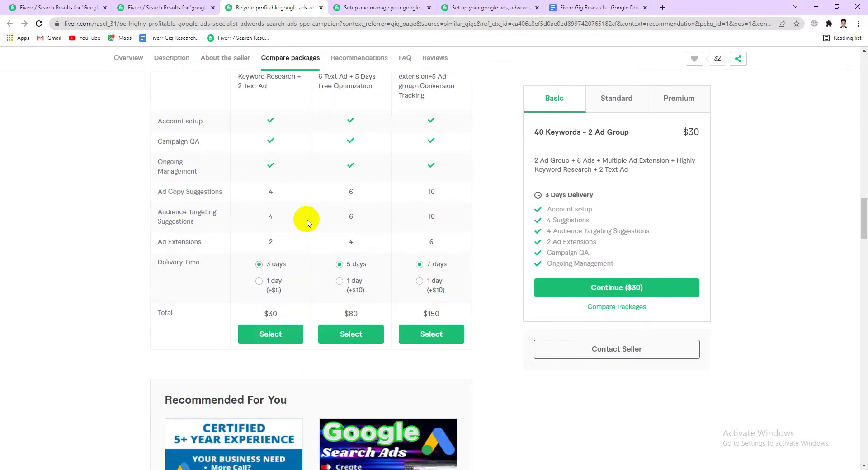
{"action": "scroll", "coordinate": [306, 222], "scroll_direction": "down", "scroll_amount": 12}
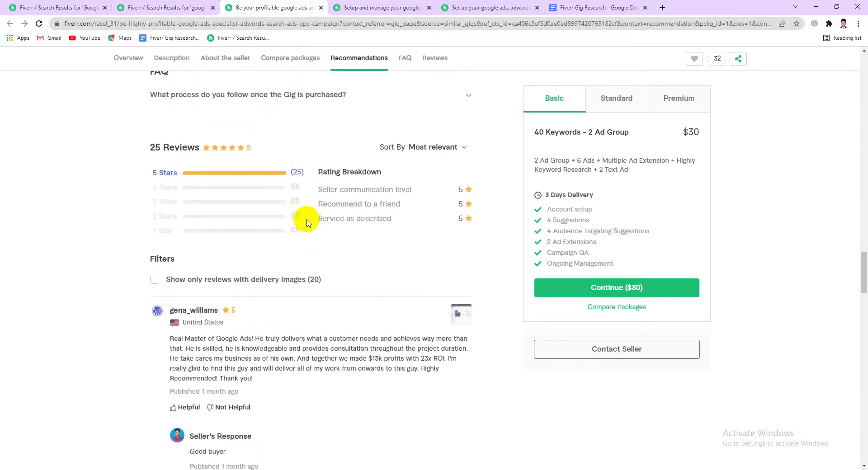
{"action": "scroll", "coordinate": [306, 223], "scroll_direction": "down", "scroll_amount": 19}
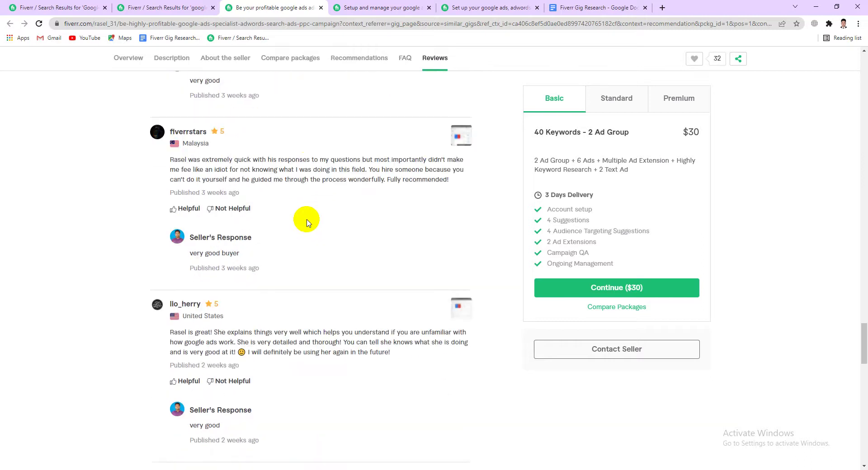
{"action": "scroll", "coordinate": [306, 222], "scroll_direction": "down", "scroll_amount": 18}
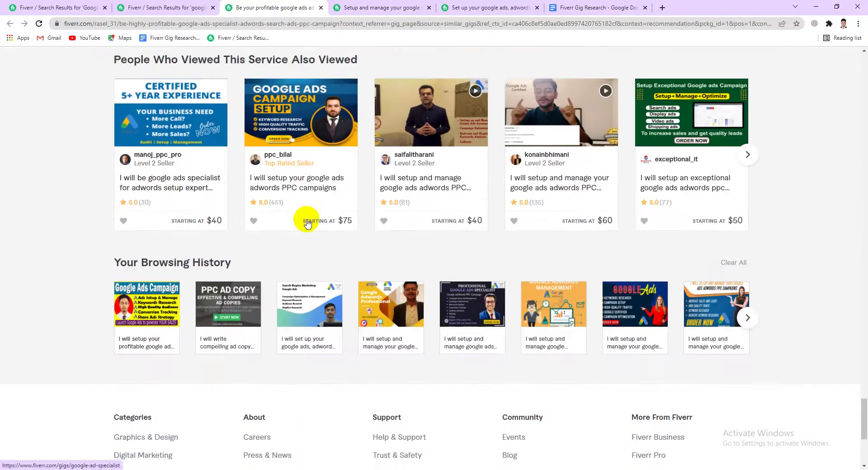
{"action": "scroll", "coordinate": [306, 222], "scroll_direction": "down", "scroll_amount": 5}
{"action": "scroll", "coordinate": [301, 219], "scroll_direction": "up", "scroll_amount": 20}
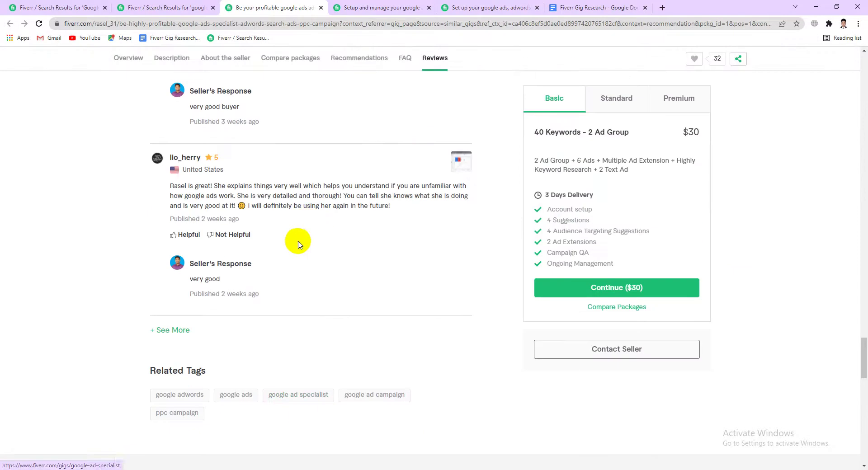
{"action": "scroll", "coordinate": [299, 253], "scroll_direction": "up", "scroll_amount": 10}
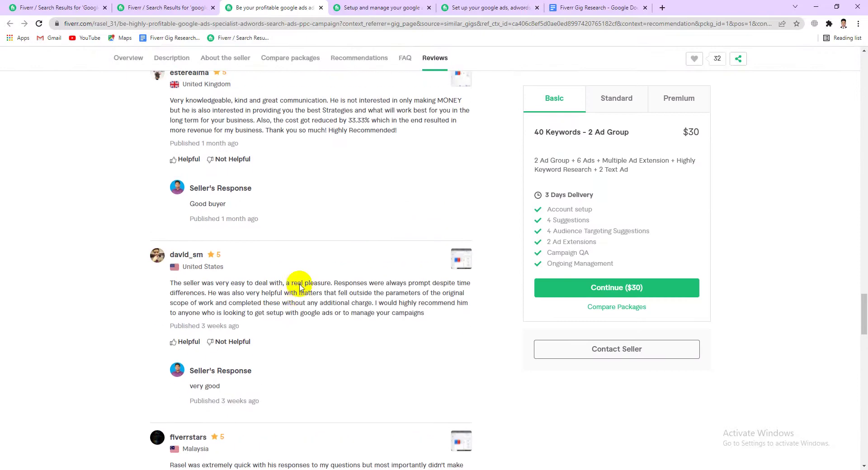
{"action": "scroll", "coordinate": [291, 314], "scroll_direction": "up", "scroll_amount": 6}
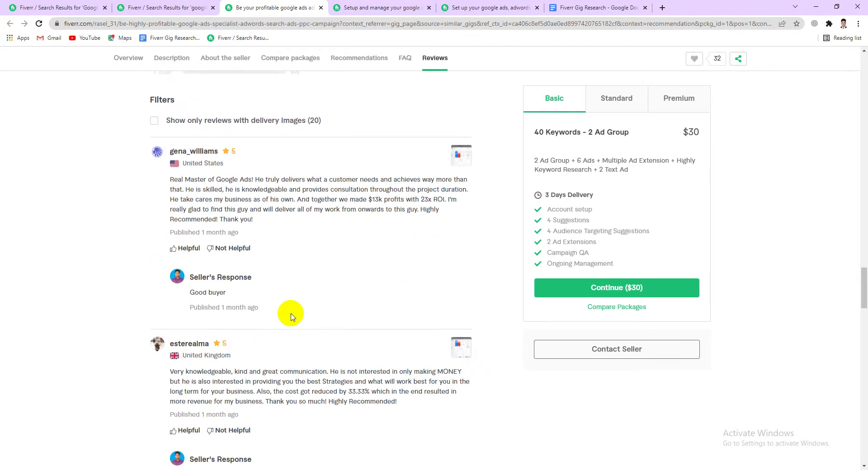
{"action": "scroll", "coordinate": [293, 316], "scroll_direction": "up", "scroll_amount": 18}
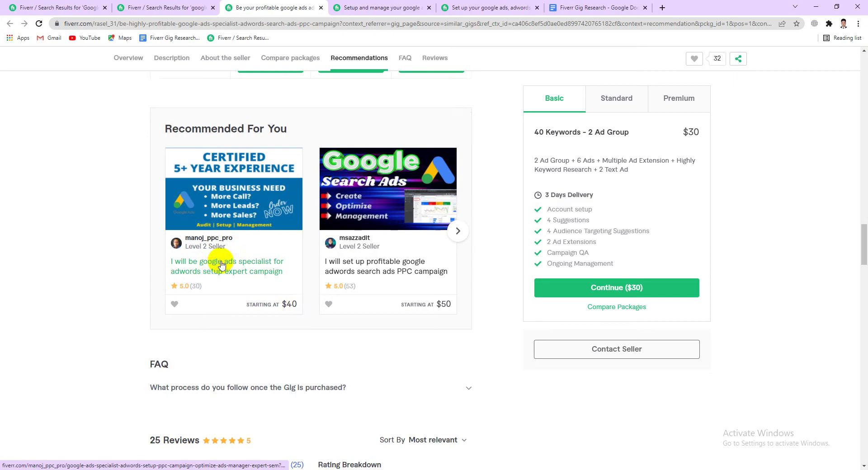
- Open the recommended gig "I will set up profitable google adwords search ads PPC campaign" in a new tab and highlight "profitable" and "search" in its title
{"action": "right_click", "coordinate": [371, 265]}
{"action": "left_click", "coordinate": [375, 267]}
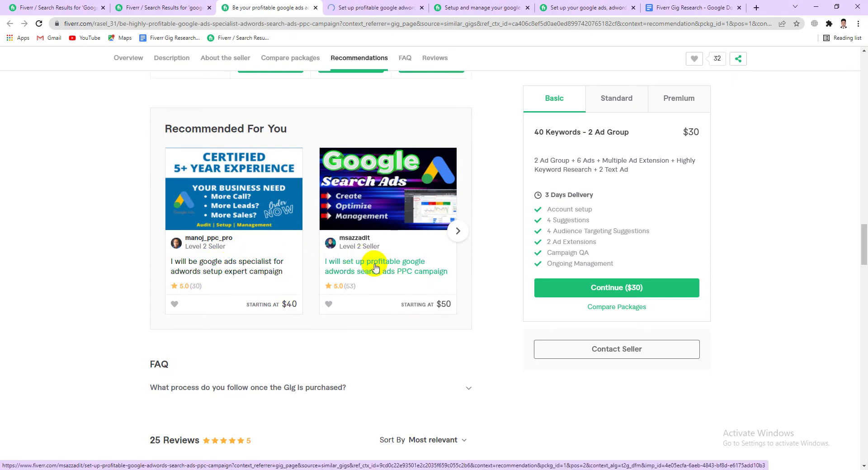
{"action": "left_click", "coordinate": [376, 3]}
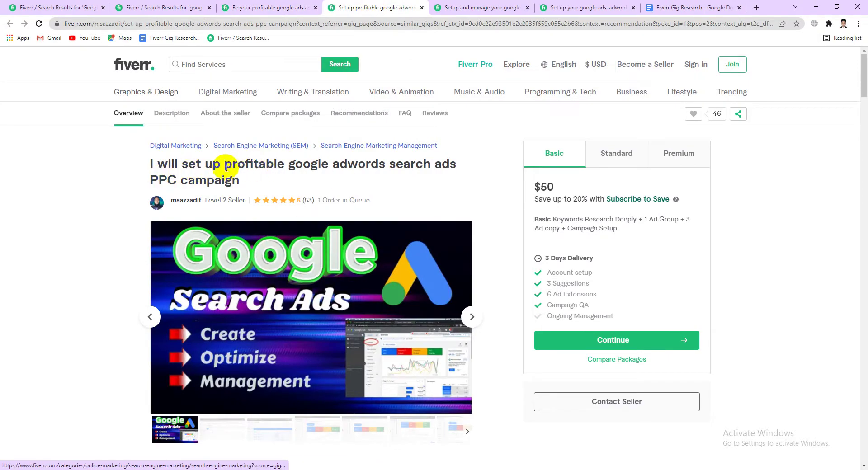
{"action": "left_click_drag", "start_coordinate": [235, 165], "coordinate": [278, 166]}
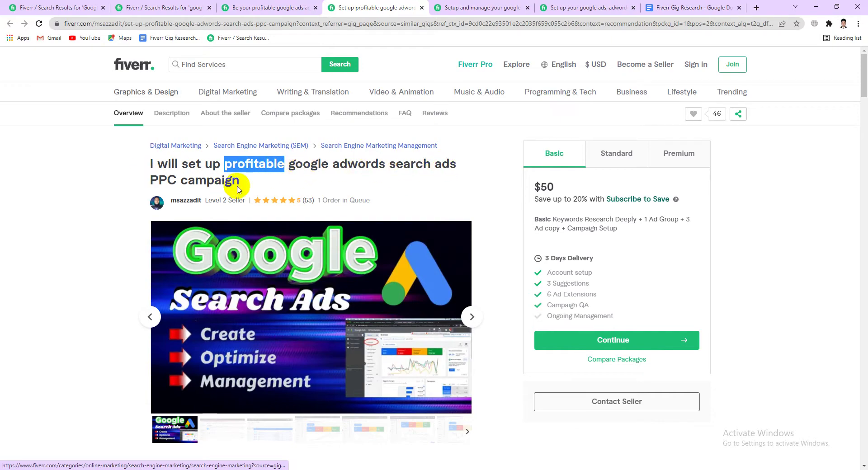
{"action": "left_click_drag", "start_coordinate": [429, 164], "coordinate": [391, 165]}
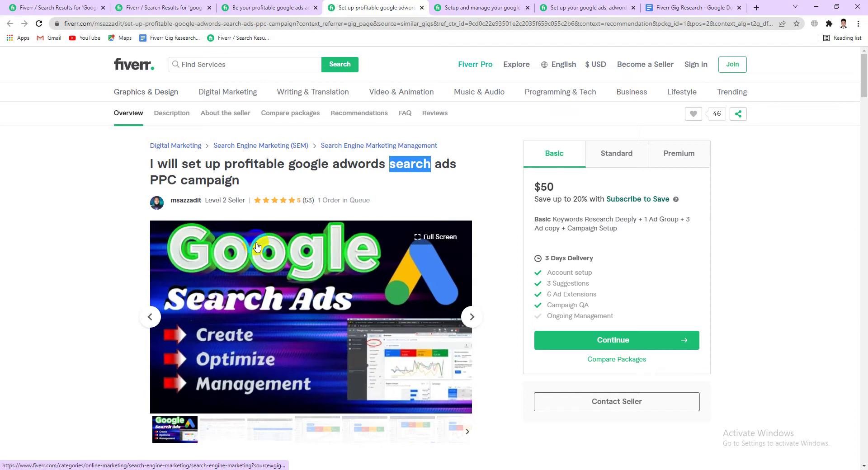
- Copy the "My work includes:" heading and its 21-item service list from the search ads gig's description
{"action": "scroll", "coordinate": [258, 233], "scroll_direction": "down", "scroll_amount": 6}
{"action": "scroll", "coordinate": [253, 232], "scroll_direction": "down", "scroll_amount": 11}
{"action": "scroll", "coordinate": [245, 229], "scroll_direction": "up", "scroll_amount": 5}
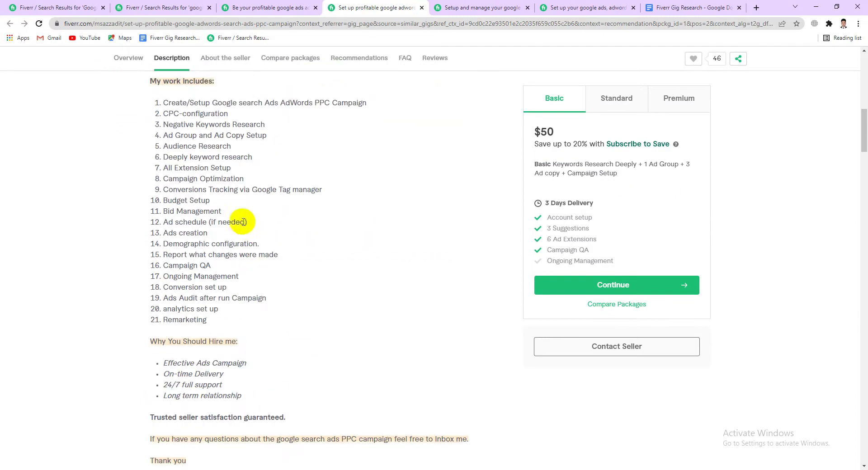
{"action": "scroll", "coordinate": [185, 177], "scroll_direction": "up", "scroll_amount": 1}
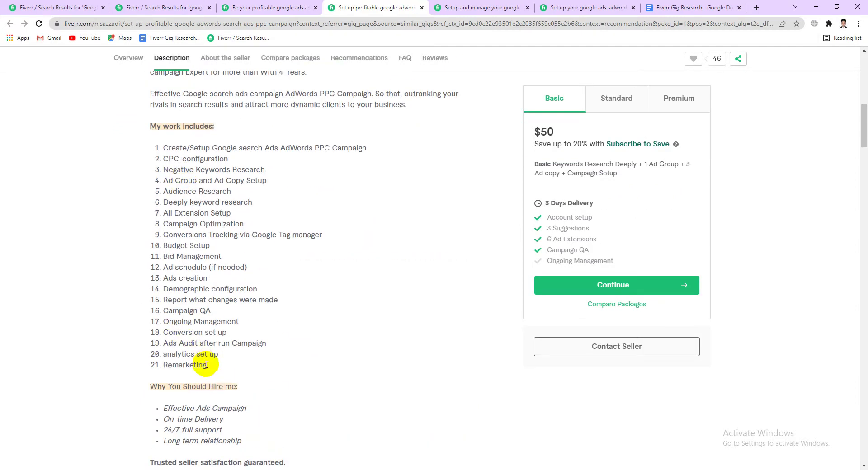
{"action": "left_click_drag", "start_coordinate": [206, 364], "coordinate": [153, 127]}
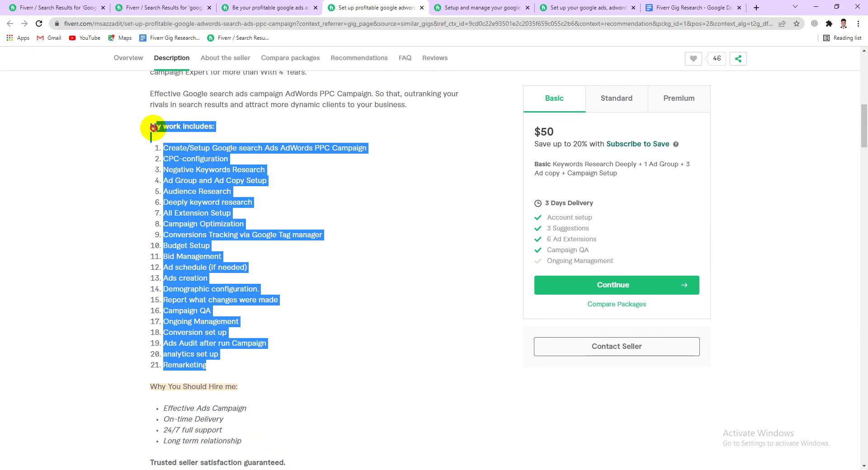
{"action": "right_click", "coordinate": [186, 159]}
{"action": "left_click", "coordinate": [197, 160]}
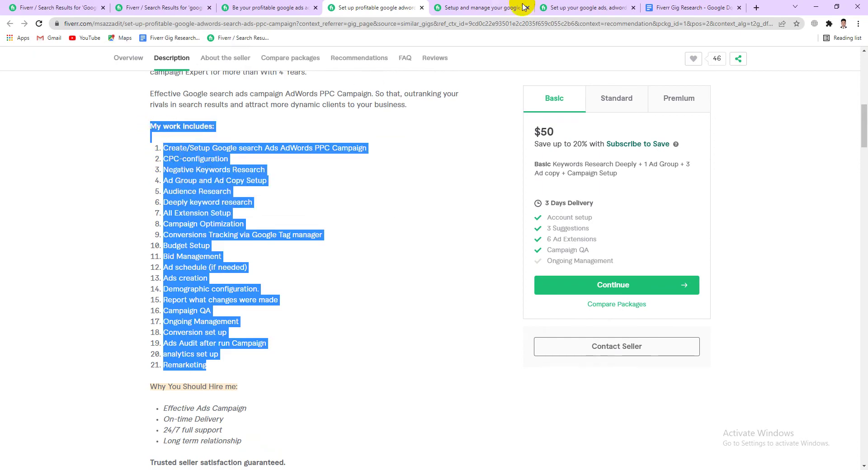
- Paste the copied "My work includes:" list into the research document below the "Please don't hesitate to reach out" line, above the Tags
{"action": "left_click", "coordinate": [685, 7]}
{"action": "scroll", "coordinate": [348, 236], "scroll_direction": "up", "scroll_amount": 20}
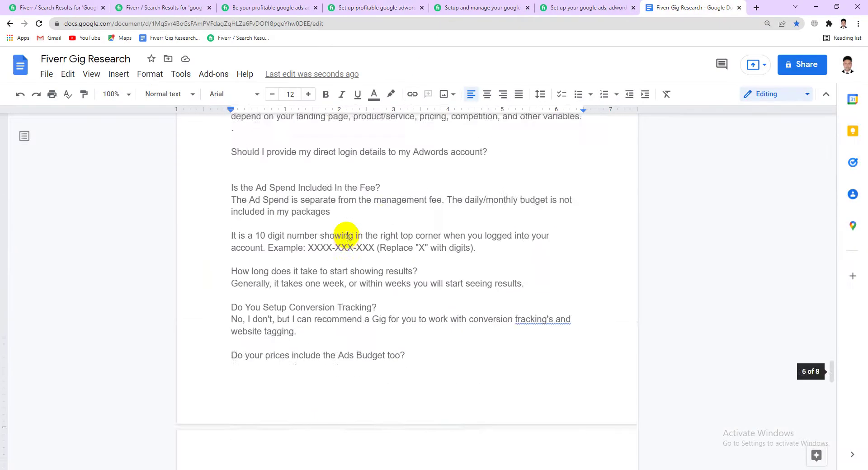
{"action": "scroll", "coordinate": [347, 236], "scroll_direction": "up", "scroll_amount": 4}
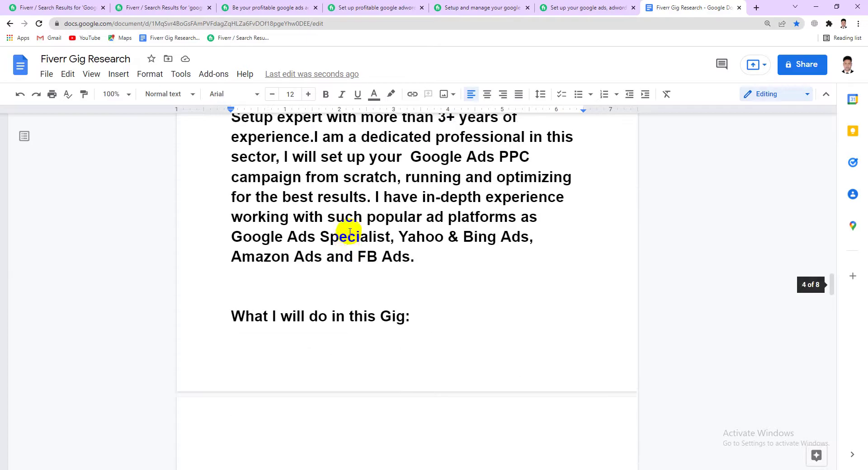
{"action": "scroll", "coordinate": [348, 234], "scroll_direction": "down", "scroll_amount": 20}
{"action": "scroll", "coordinate": [348, 232], "scroll_direction": "up", "scroll_amount": 4}
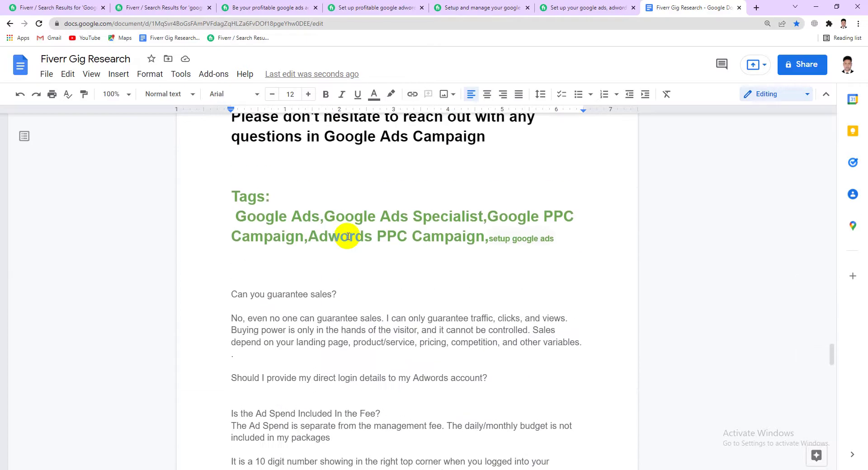
{"action": "left_click", "coordinate": [491, 230]}
{"action": "key", "text": "Return"}
{"action": "key", "text": "Return"}
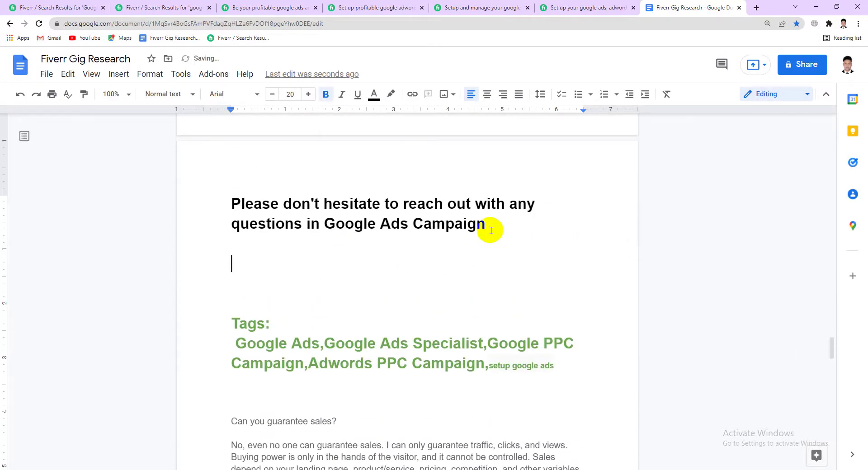
{"action": "key", "text": "ctrl+v"}
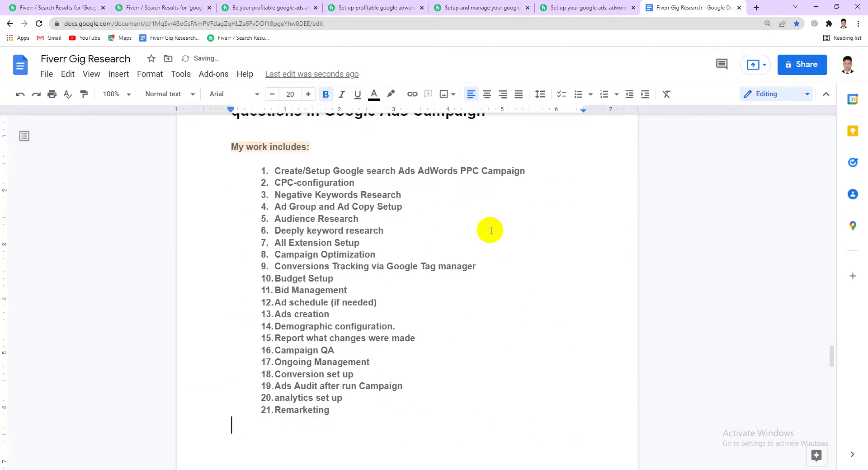
- Return to the search ads gig and copy the FAQ "Do you need My google AdWords Access?" with its answer
{"action": "left_click", "coordinate": [281, 6]}
{"action": "left_click", "coordinate": [328, 8]}
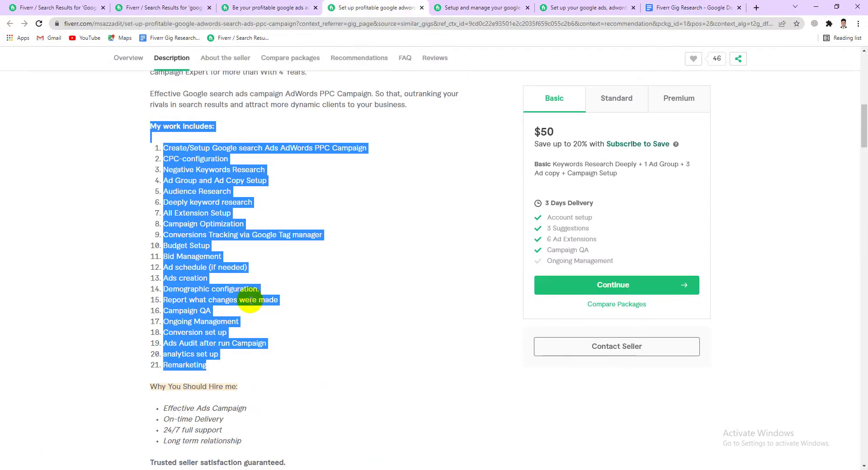
{"action": "scroll", "coordinate": [249, 294], "scroll_direction": "down", "scroll_amount": 5}
{"action": "scroll", "coordinate": [246, 305], "scroll_direction": "down", "scroll_amount": 12}
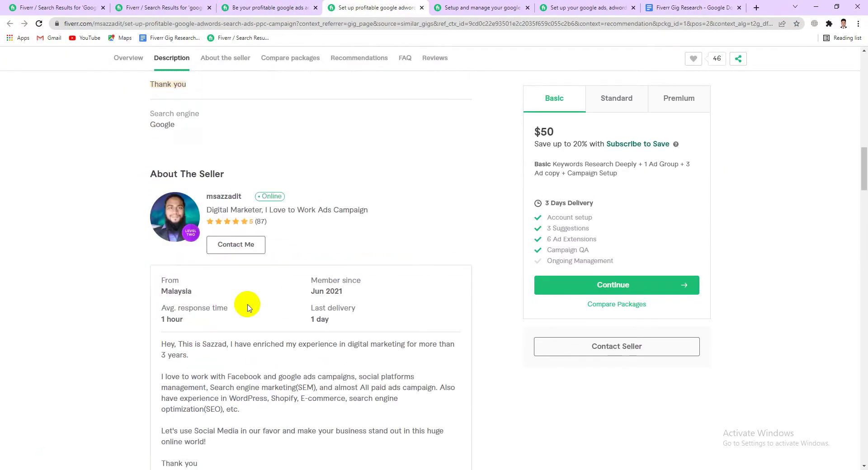
{"action": "scroll", "coordinate": [242, 305], "scroll_direction": "down", "scroll_amount": 10}
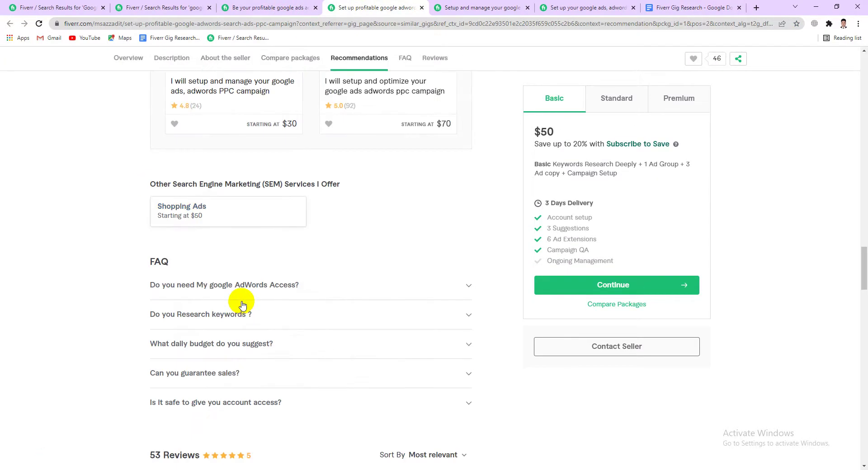
{"action": "left_click", "coordinate": [188, 294]}
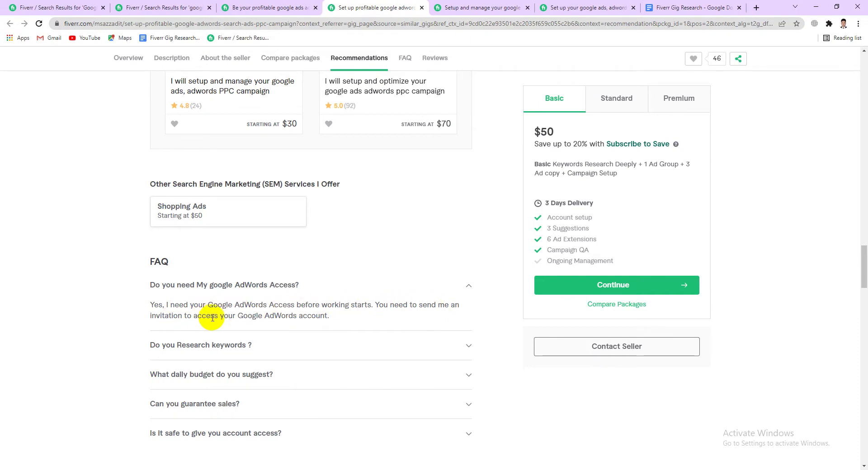
{"action": "left_click_drag", "start_coordinate": [329, 317], "coordinate": [193, 294]}
{"action": "right_click", "coordinate": [199, 288]}
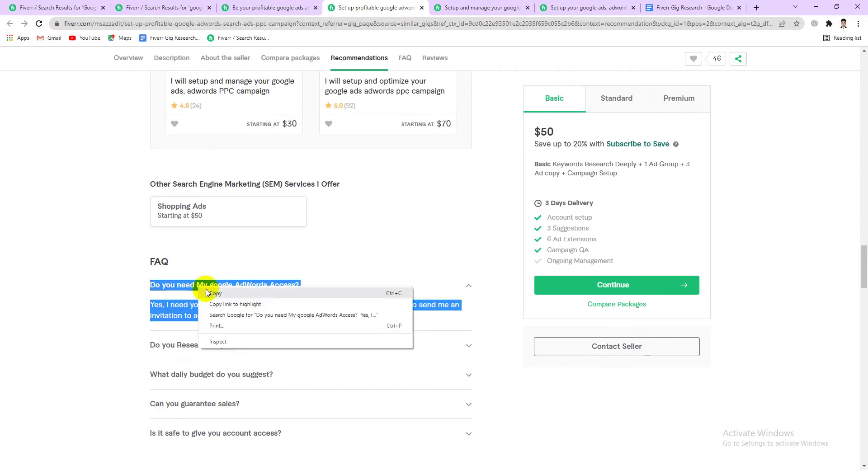
{"action": "left_click", "coordinate": [240, 294]}
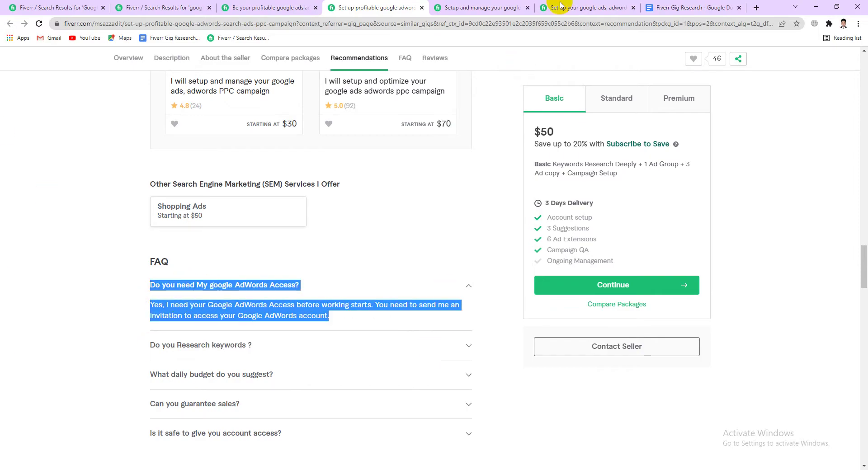
- Paste the AdWords access FAQ at the end of the research document, separated from the PPC agency answer by a blank line
{"action": "left_click", "coordinate": [686, 8]}
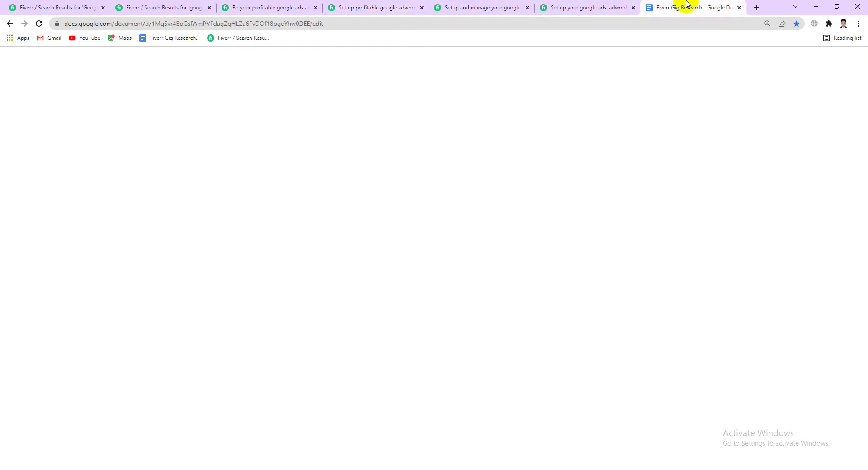
{"action": "scroll", "coordinate": [312, 434], "scroll_direction": "down", "scroll_amount": 10}
{"action": "scroll", "coordinate": [318, 434], "scroll_direction": "down", "scroll_amount": 15}
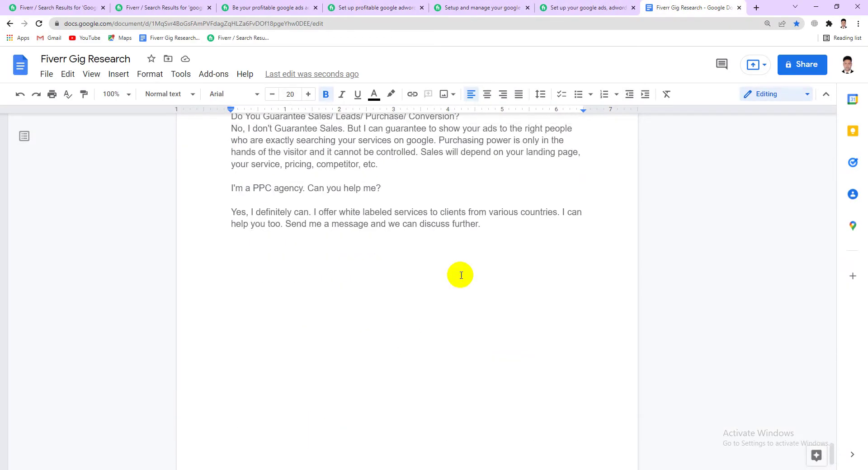
{"action": "left_click", "coordinate": [494, 227]}
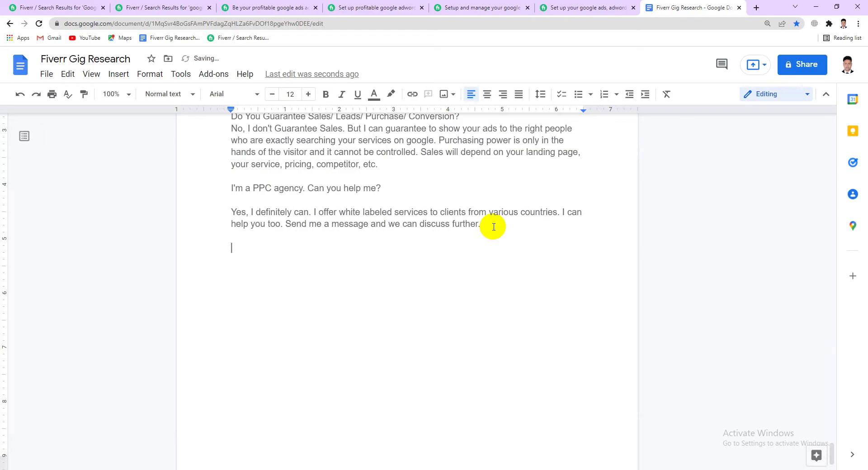
{"action": "key", "text": "ctrl+v"}
- Copy the gig's FAQ "Do you Research keywords ?" with its answer to the end of the research document
{"action": "left_click", "coordinate": [284, 5]}
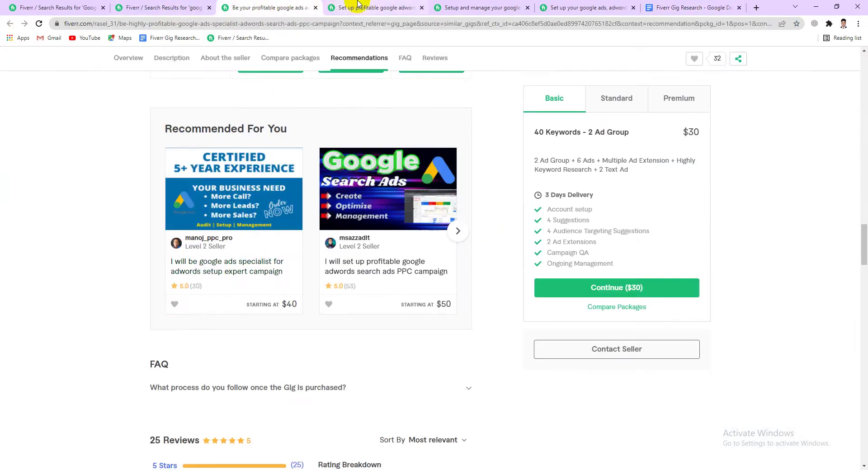
{"action": "left_click", "coordinate": [339, 8]}
{"action": "scroll", "coordinate": [271, 328], "scroll_direction": "down", "scroll_amount": 1}
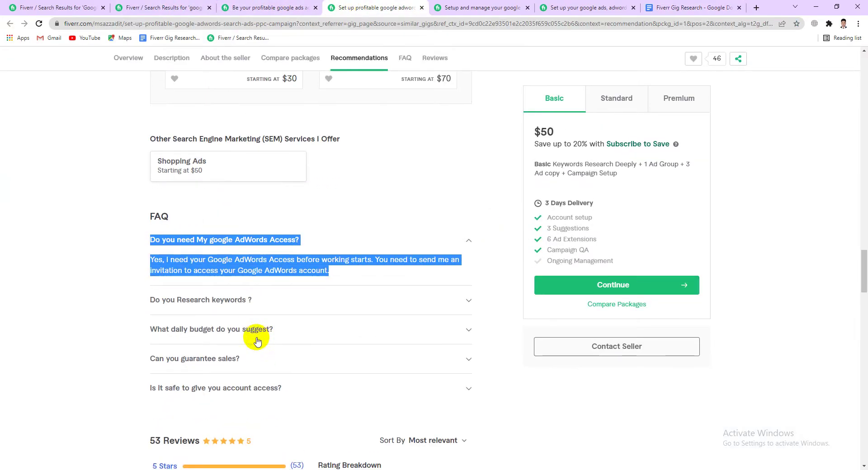
{"action": "left_click", "coordinate": [250, 304]}
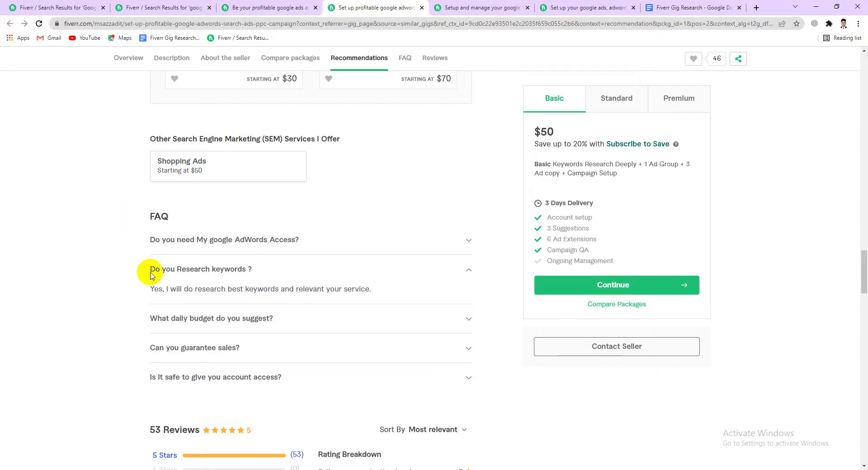
{"action": "left_click_drag", "start_coordinate": [146, 270], "coordinate": [385, 292]}
{"action": "right_click", "coordinate": [353, 290]}
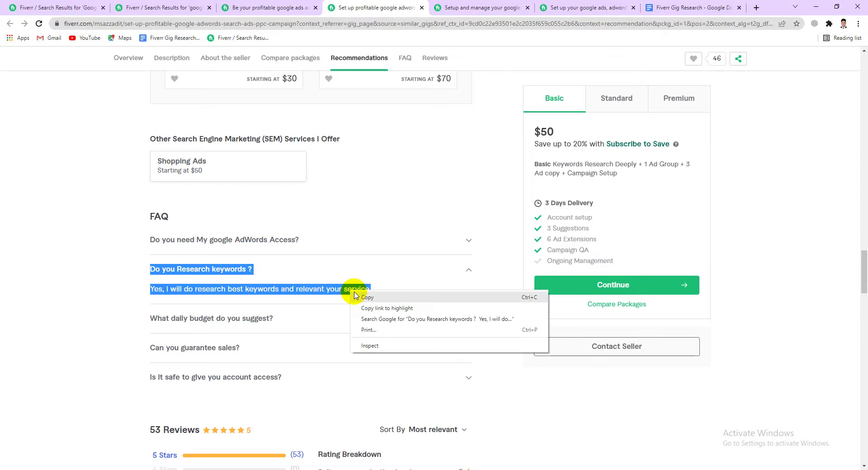
{"action": "left_click", "coordinate": [362, 296]}
{"action": "left_click", "coordinate": [678, 8]}
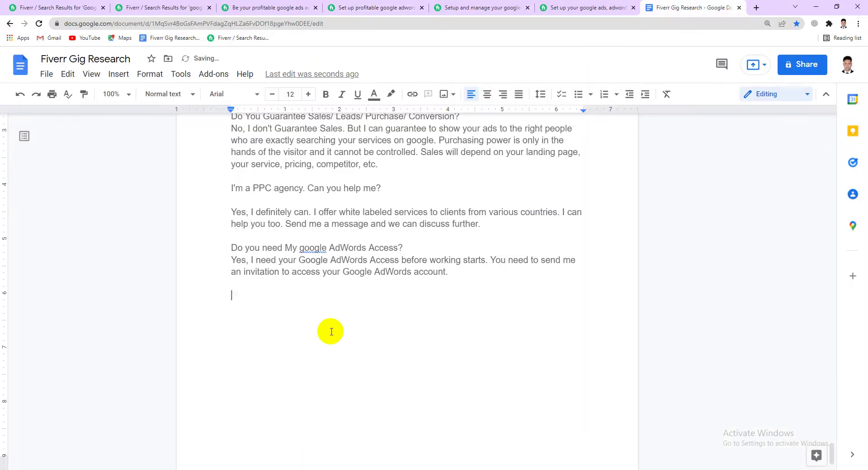
{"action": "key", "text": "ctrl+v"}
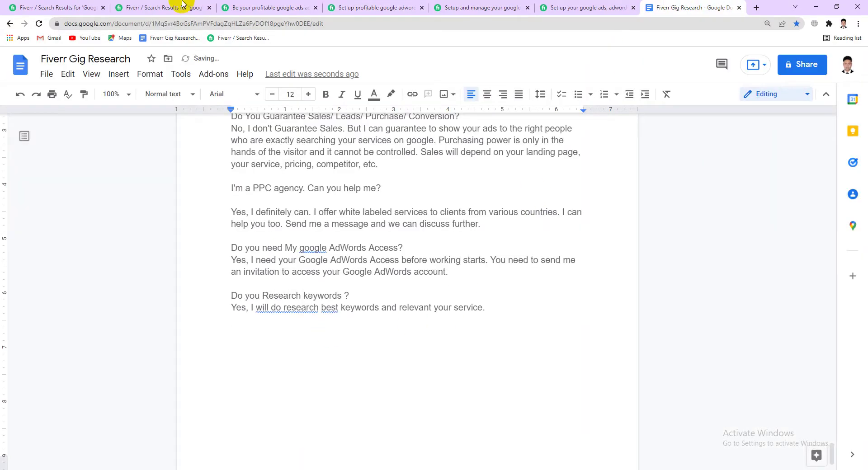
- Close the "Be your profitable google ads" gig page and copy the search ads gig's FAQ "What daily budget do you suggest?" with its answer into the research document
{"action": "left_click", "coordinate": [271, 8]}
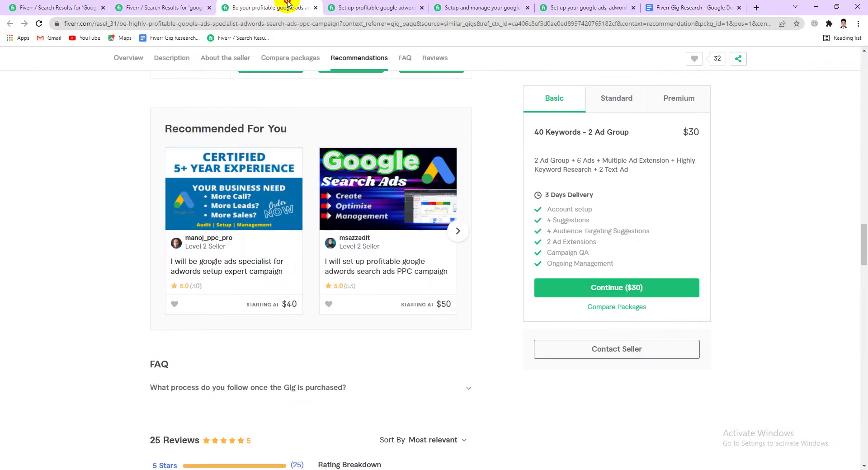
{"action": "left_click", "coordinate": [316, 8]}
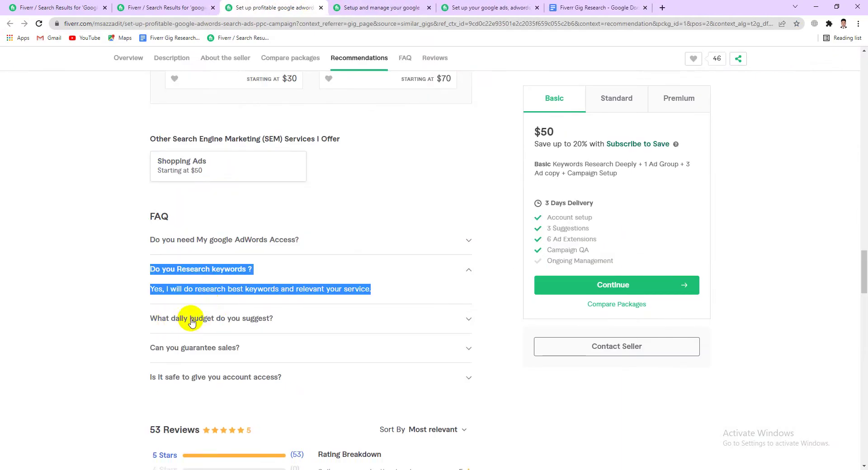
{"action": "left_click", "coordinate": [292, 320]}
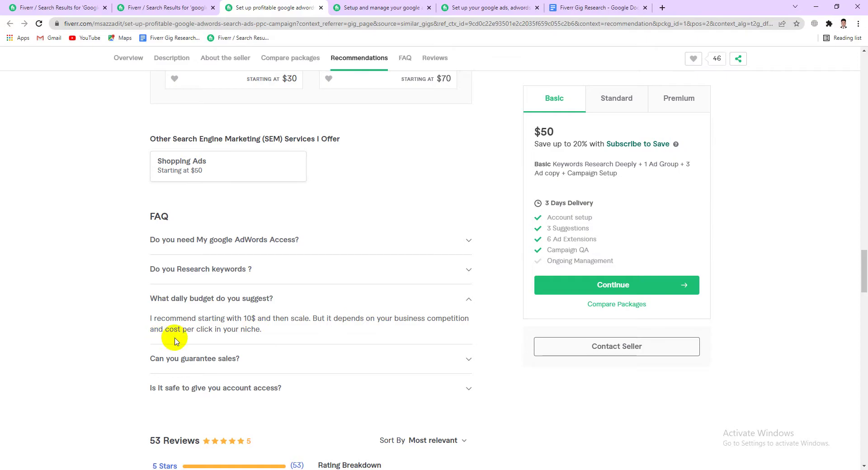
{"action": "left_click_drag", "start_coordinate": [269, 333], "coordinate": [163, 303]}
{"action": "right_click", "coordinate": [164, 302]}
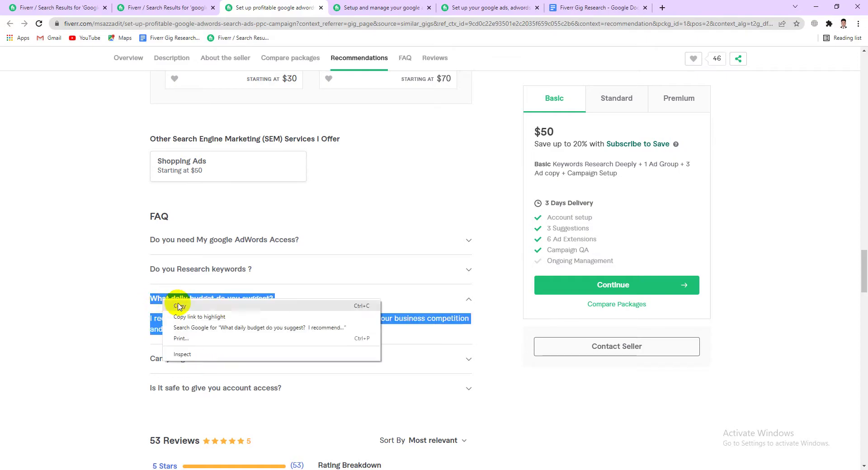
{"action": "left_click", "coordinate": [175, 305]}
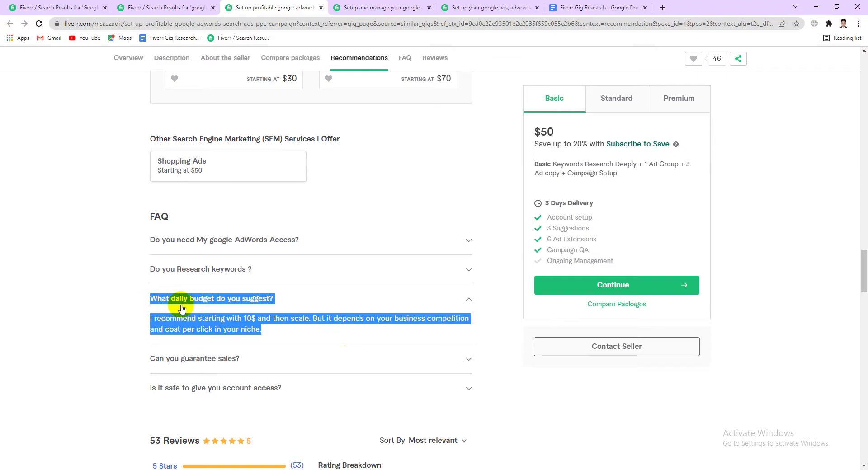
{"action": "left_click", "coordinate": [561, 4]}
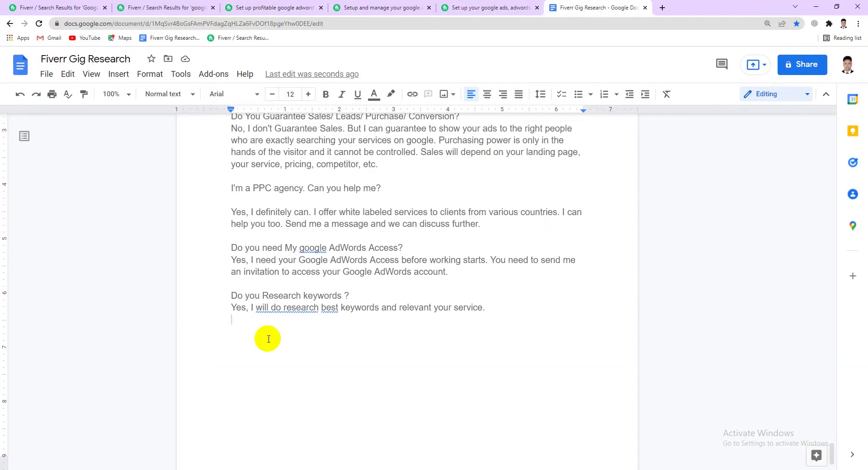
{"action": "key", "text": "ctrl+v"}
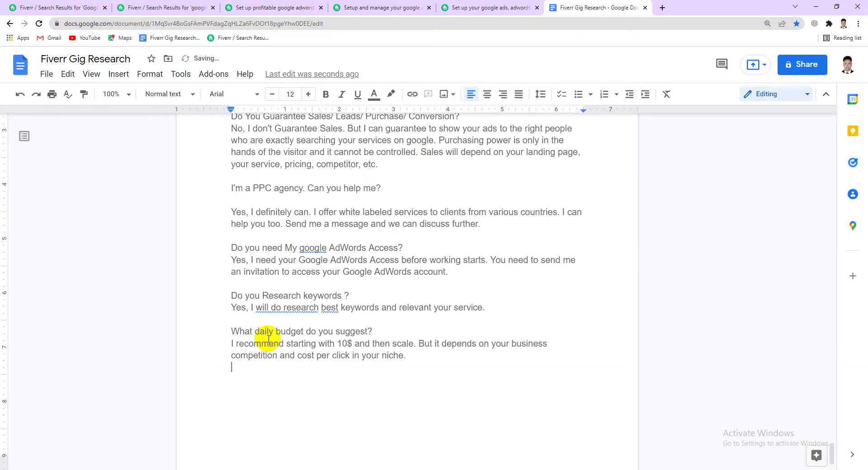
- Highlight "10$" in the pasted daily budget answer and add a new line after that answer
{"action": "left_click_drag", "start_coordinate": [352, 344], "coordinate": [337, 344]}
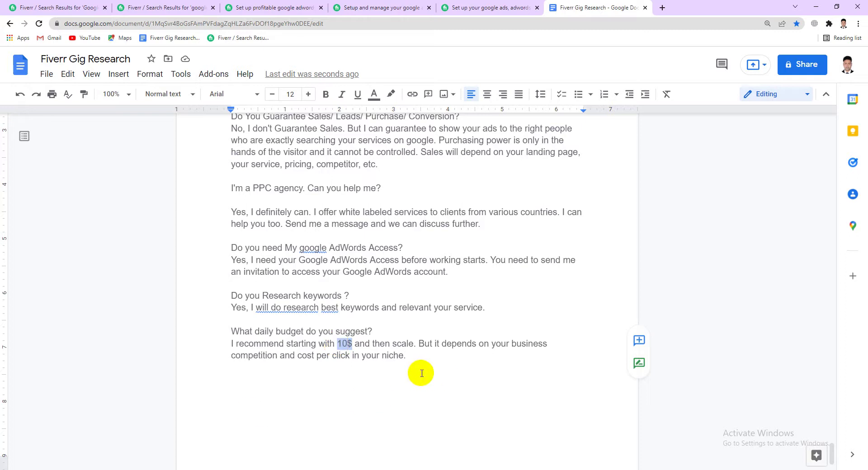
{"action": "left_click", "coordinate": [417, 357]}
{"action": "key", "text": "Return"}
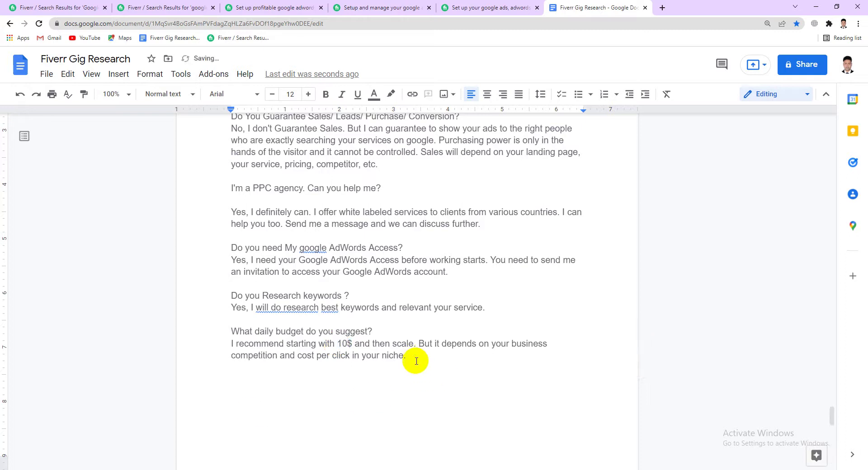
- Copy the search ads gig's FAQ "Is it safe to give you account access?" with its answer to the end of the research document
{"action": "left_click", "coordinate": [307, 7]}
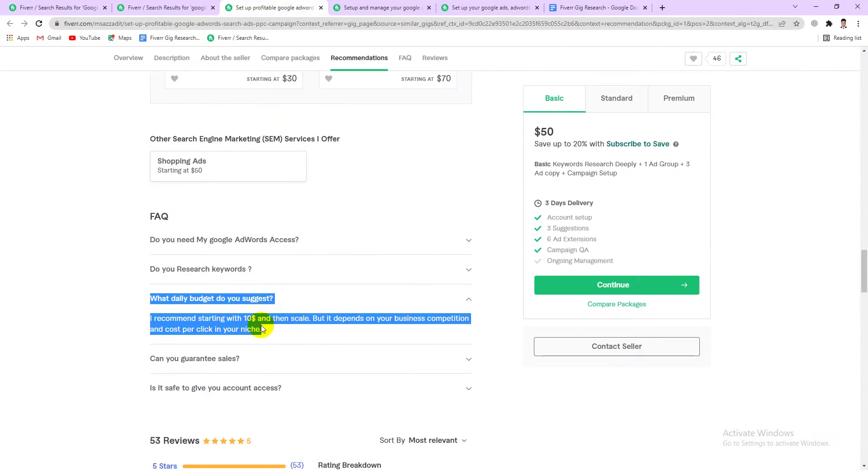
{"action": "scroll", "coordinate": [199, 386], "scroll_direction": "down", "scroll_amount": 1}
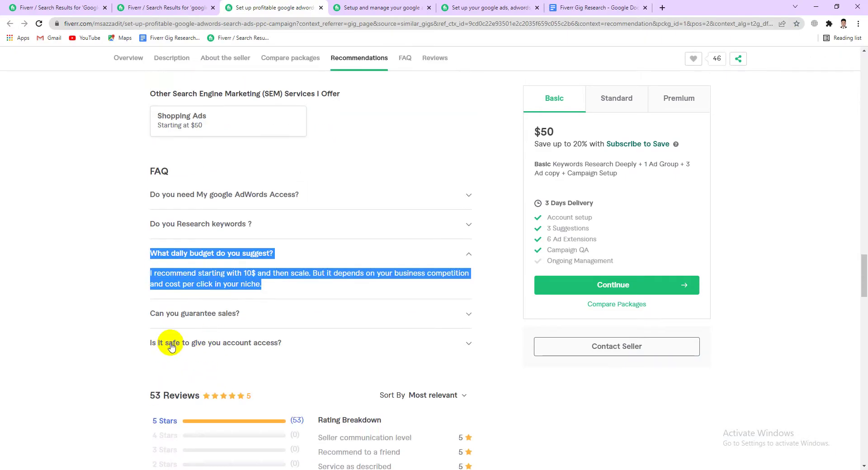
{"action": "left_click", "coordinate": [226, 346]}
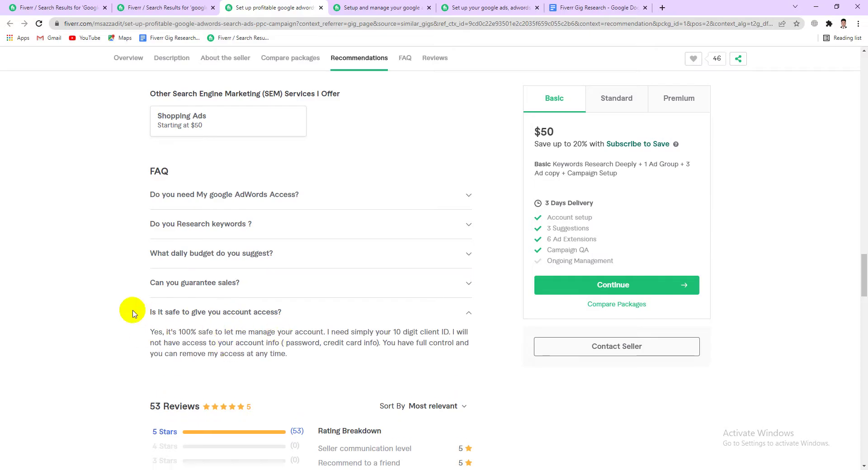
{"action": "left_click_drag", "start_coordinate": [129, 311], "coordinate": [275, 314]}
{"action": "right_click", "coordinate": [275, 314]}
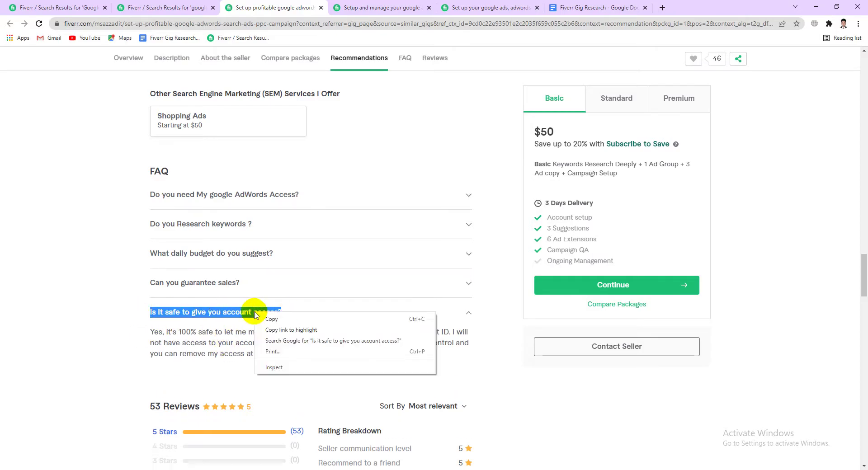
{"action": "left_click", "coordinate": [277, 319]}
{"action": "left_click_drag", "start_coordinate": [290, 354], "coordinate": [150, 313]}
{"action": "right_click", "coordinate": [174, 316]}
{"action": "left_click", "coordinate": [180, 321]}
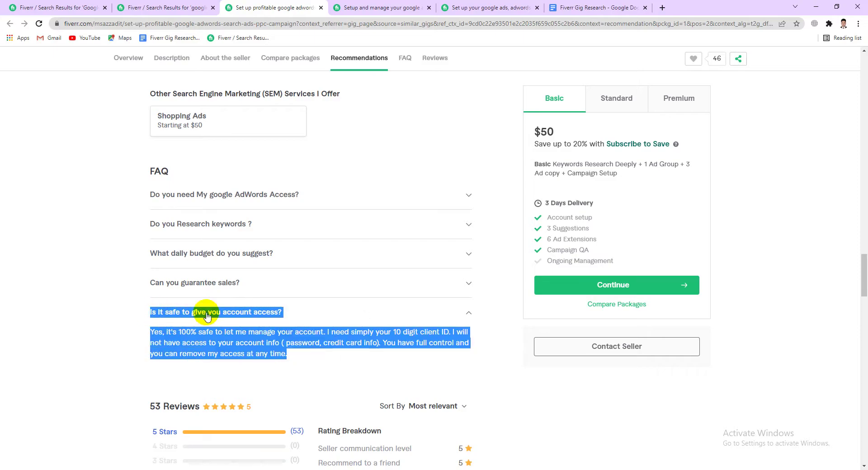
{"action": "left_click", "coordinate": [594, 4]}
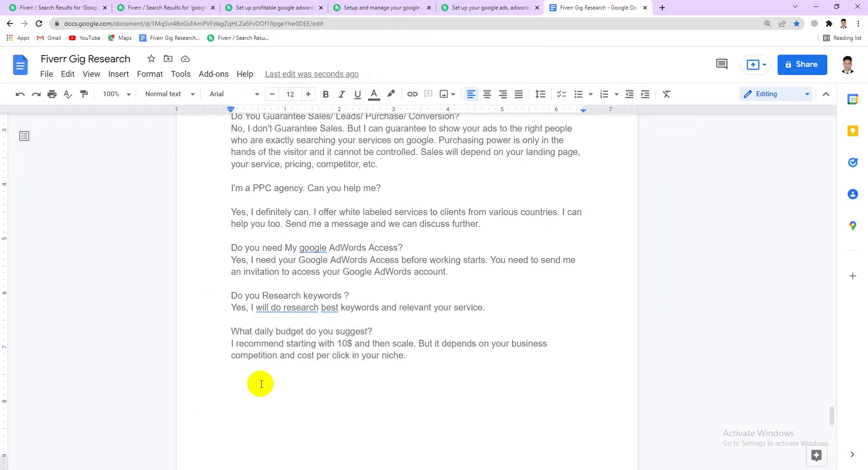
{"action": "key", "text": "ctrl+v"}
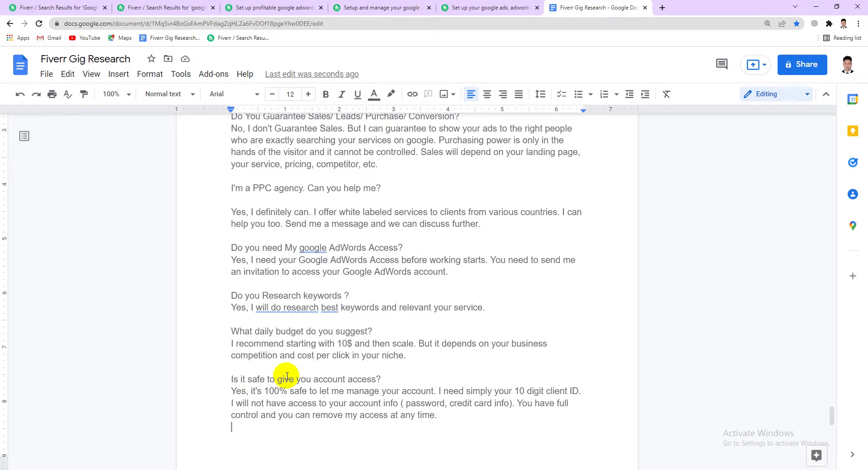
- Add an extra blank line between the daily budget answer and the account access question
{"action": "scroll", "coordinate": [317, 346], "scroll_direction": "up", "scroll_amount": 4}
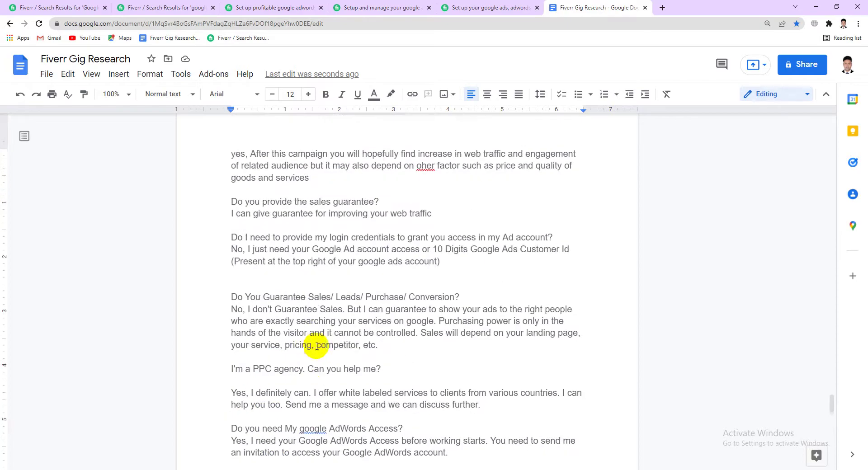
{"action": "scroll", "coordinate": [317, 347], "scroll_direction": "up", "scroll_amount": 1}
{"action": "scroll", "coordinate": [318, 358], "scroll_direction": "down", "scroll_amount": 7}
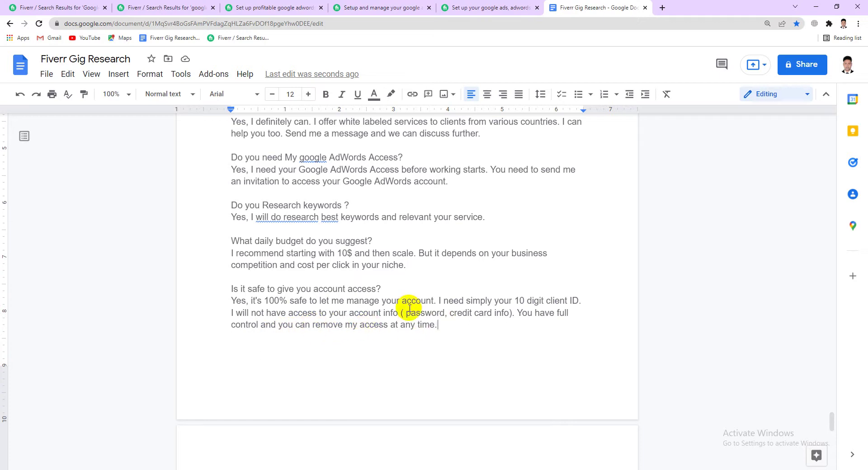
{"action": "left_click", "coordinate": [376, 276]}
{"action": "key", "text": "Return"}
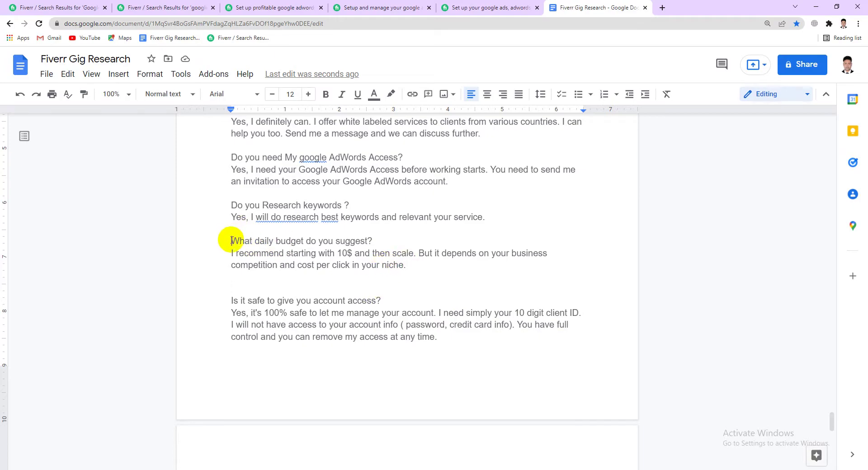
- Make the questions "What daily budget do you suggest?" and "Is it safe to give you account access?" bold
{"action": "left_click_drag", "start_coordinate": [373, 241], "coordinate": [231, 241]}
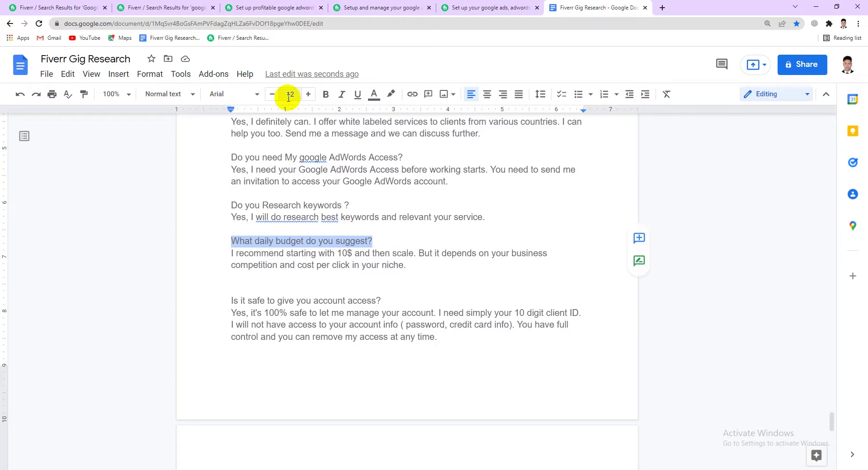
{"action": "left_click", "coordinate": [325, 94]}
{"action": "left_click", "coordinate": [373, 294]}
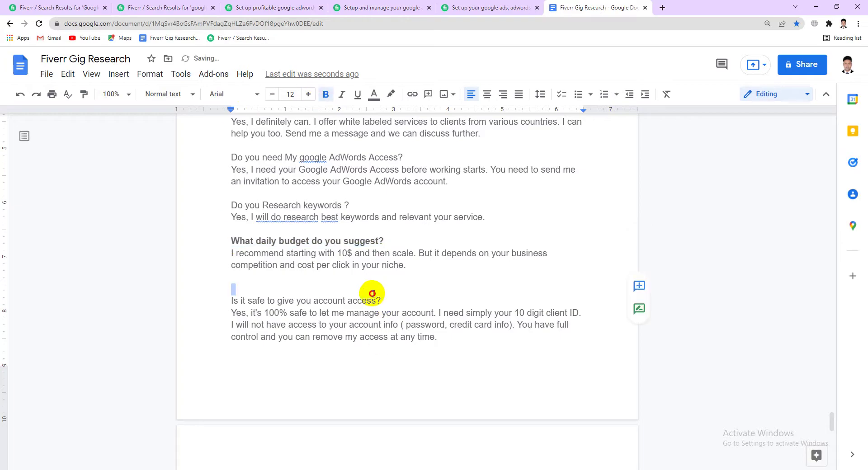
{"action": "left_click_drag", "start_coordinate": [372, 294], "coordinate": [227, 298]}
{"action": "left_click", "coordinate": [372, 304]}
{"action": "left_click", "coordinate": [325, 94]}
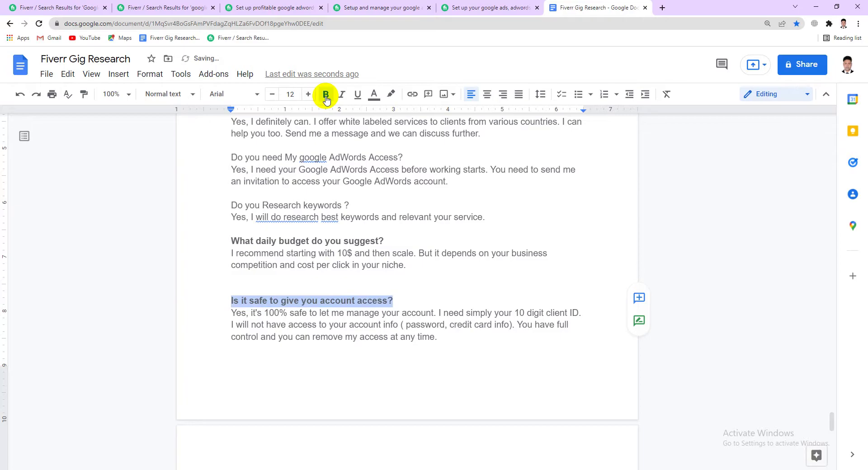
- Increase the font size of the question "Do you Research keywords ?" to 13
{"action": "scroll", "coordinate": [330, 210], "scroll_direction": "up", "scroll_amount": 2}
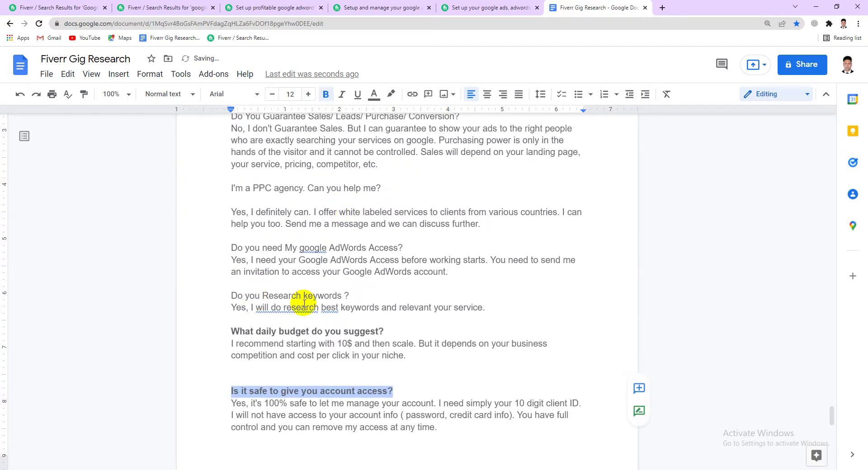
{"action": "left_click_drag", "start_coordinate": [353, 296], "coordinate": [219, 295]}
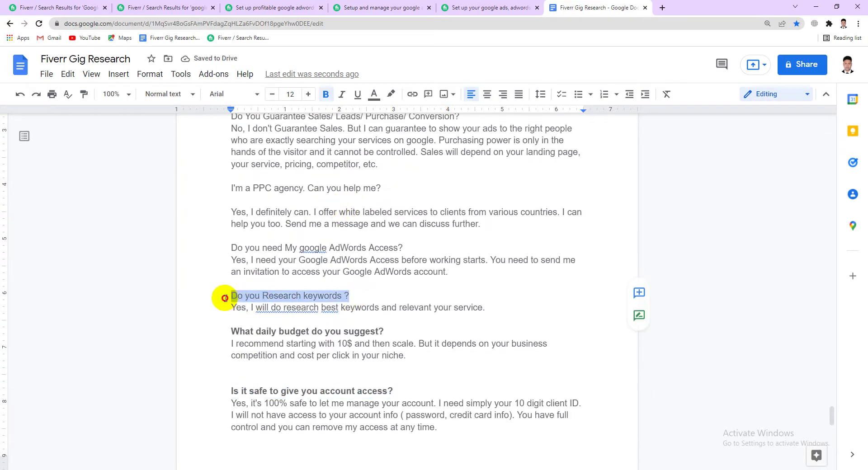
{"action": "left_click", "coordinate": [309, 96]}
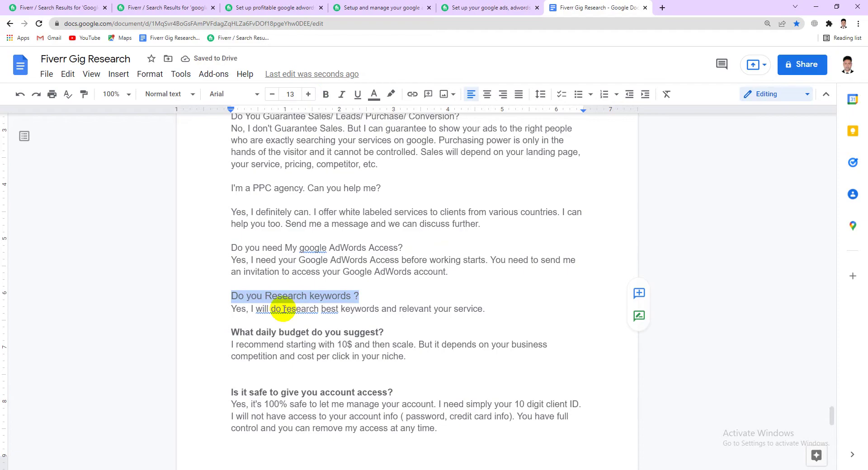
- Insert the word "keyword" before "research" in the answer to "Do you Research keywords ?"
{"action": "left_click", "coordinate": [283, 309]}
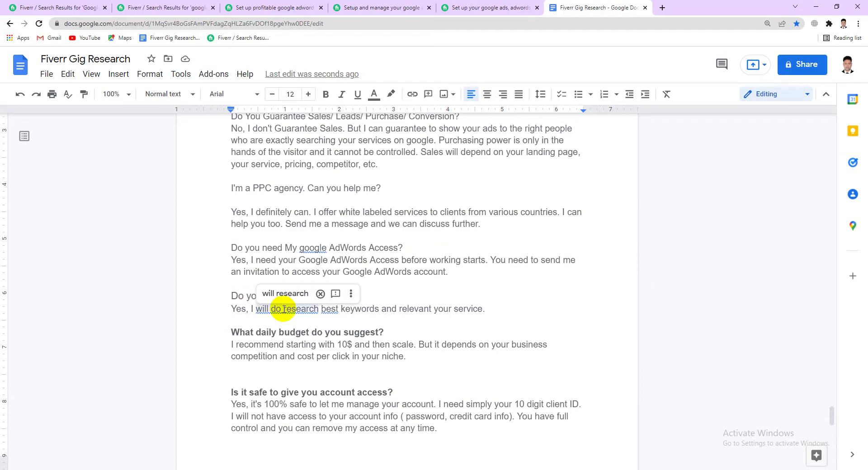
{"action": "left_click", "coordinate": [284, 309]}
{"action": "type", "text": "ke"}
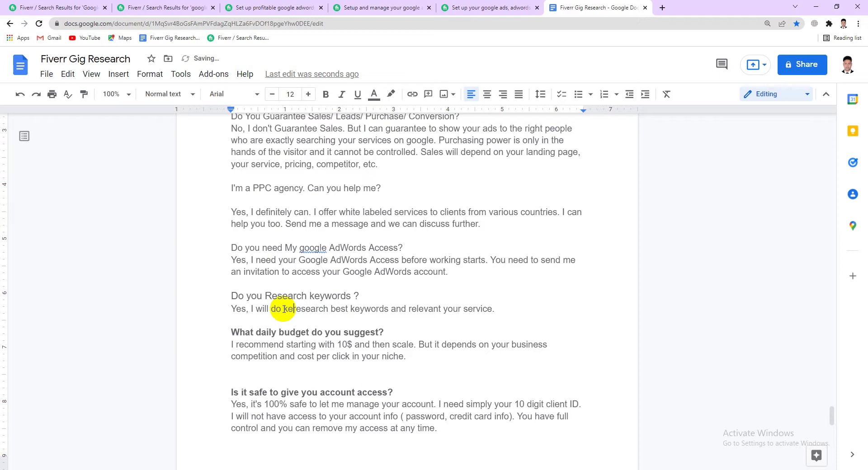
{"action": "type", "text": "ywio"}
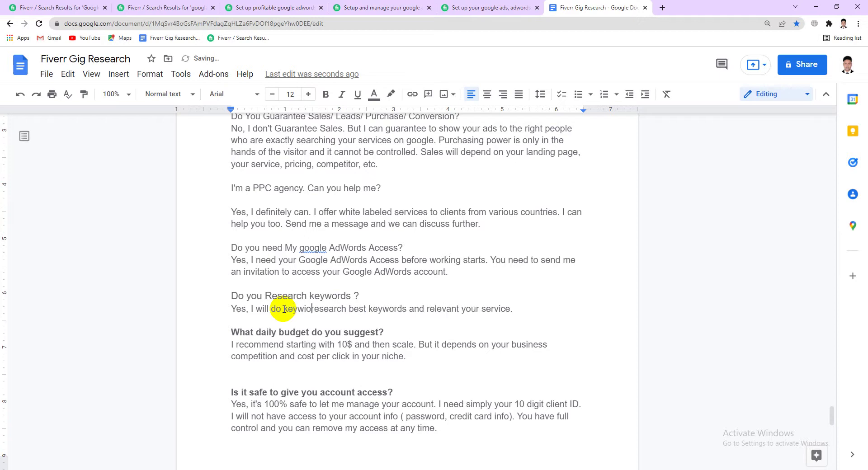
{"action": "key", "text": "BackSpace"}
{"action": "key", "text": "BackSpace"}
{"action": "type", "text": "ord"}
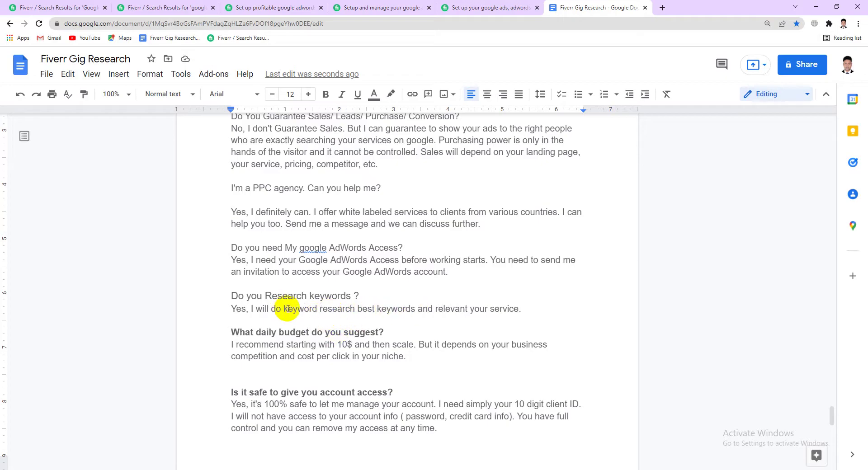
- Remove the inserted word "keyword" from the keyword research answer
{"action": "left_click", "coordinate": [319, 310]}
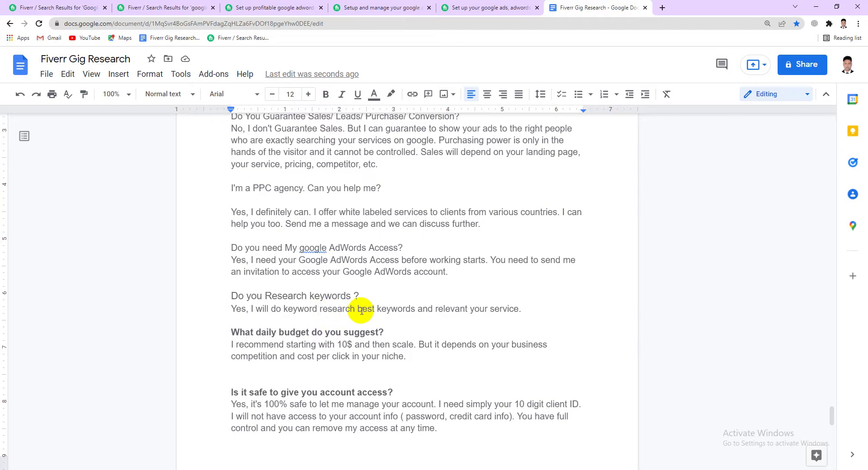
{"action": "left_click_drag", "start_coordinate": [319, 309], "coordinate": [288, 310]}
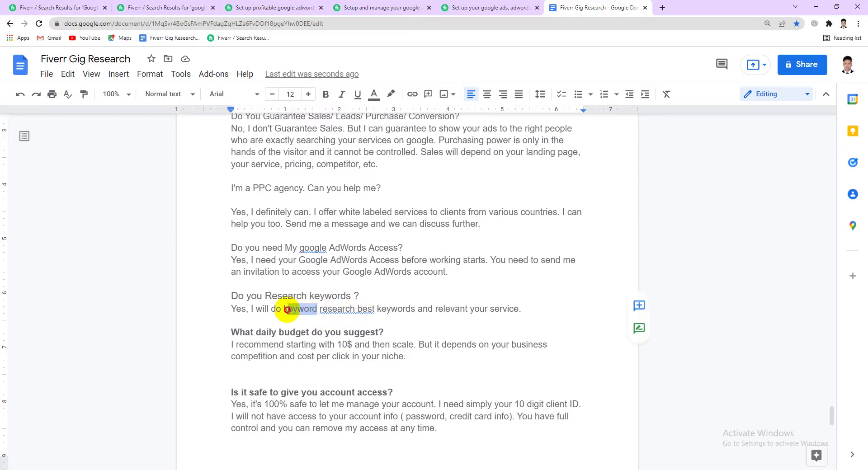
{"action": "key", "text": "BackSpace"}
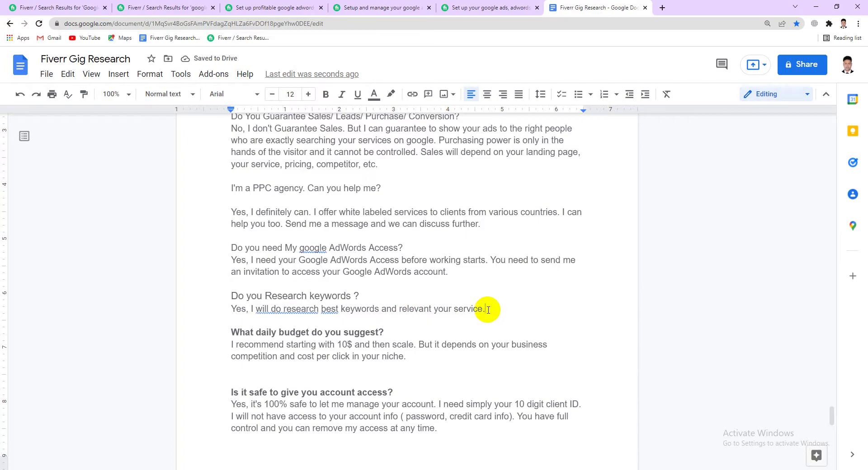
- Make the four FAQ questions from "Do you Research keywords ?" up to "Do You Guarantee Sales/ Leads/ Purchase/ Conversion?" bold
{"action": "left_click_drag", "start_coordinate": [360, 296], "coordinate": [226, 297]}
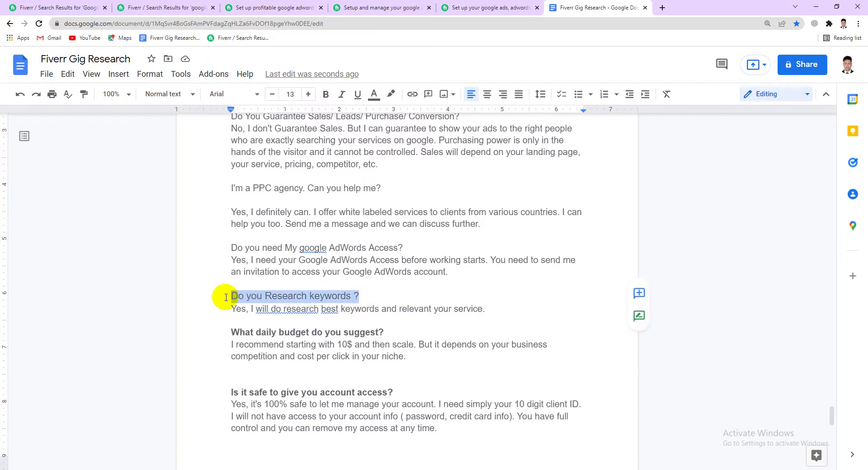
{"action": "left_click", "coordinate": [326, 94]}
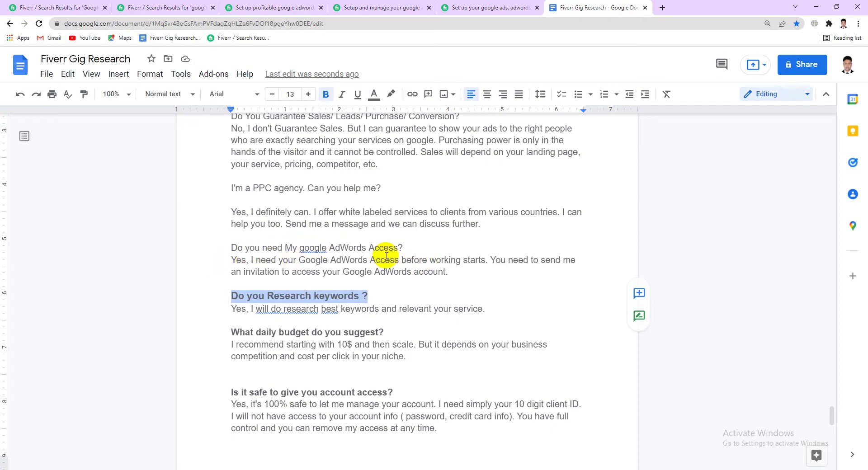
{"action": "left_click_drag", "start_coordinate": [409, 245], "coordinate": [221, 248]}
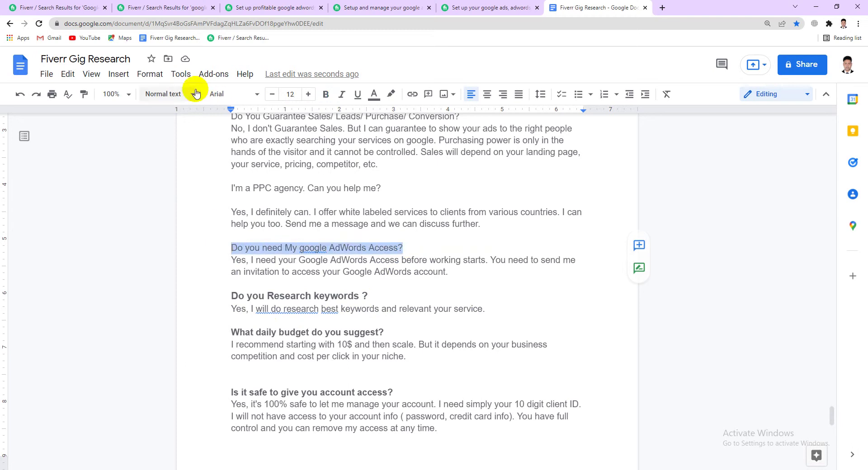
{"action": "left_click", "coordinate": [325, 94]}
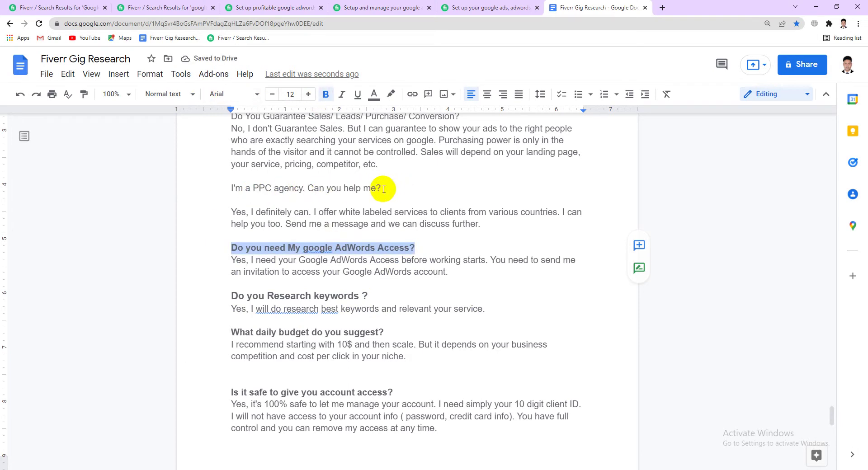
{"action": "left_click_drag", "start_coordinate": [383, 188], "coordinate": [217, 189]}
{"action": "left_click", "coordinate": [324, 94]}
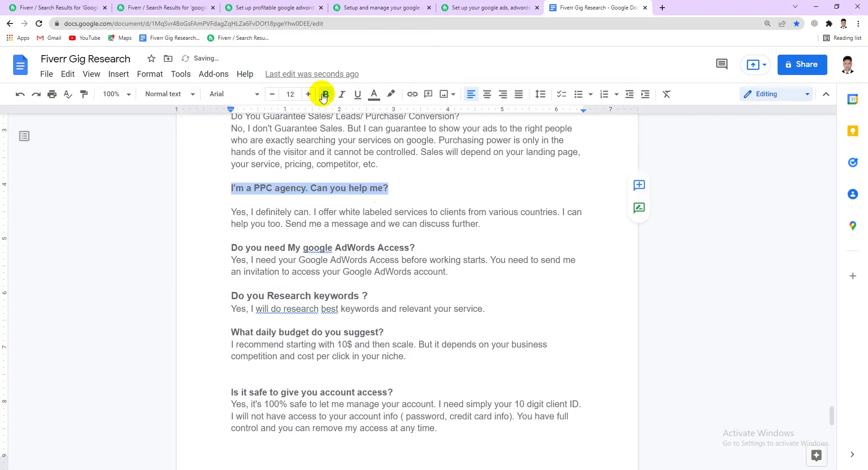
{"action": "scroll", "coordinate": [331, 195], "scroll_direction": "up", "scroll_amount": 3}
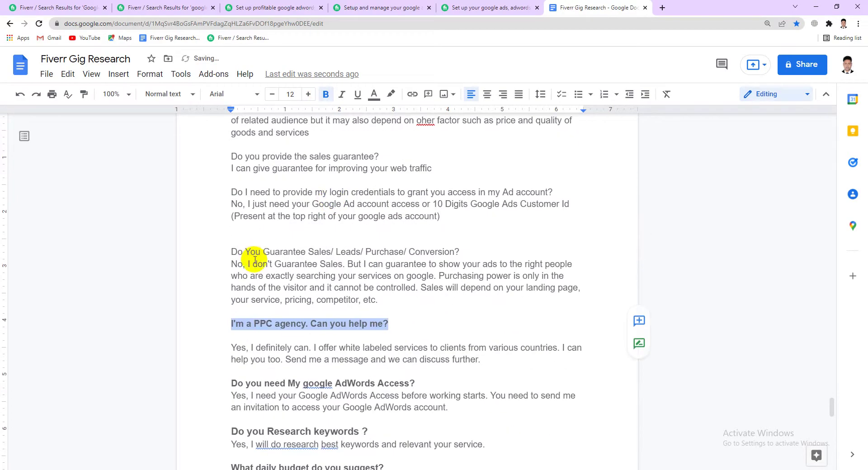
{"action": "left_click_drag", "start_coordinate": [460, 252], "coordinate": [229, 251]}
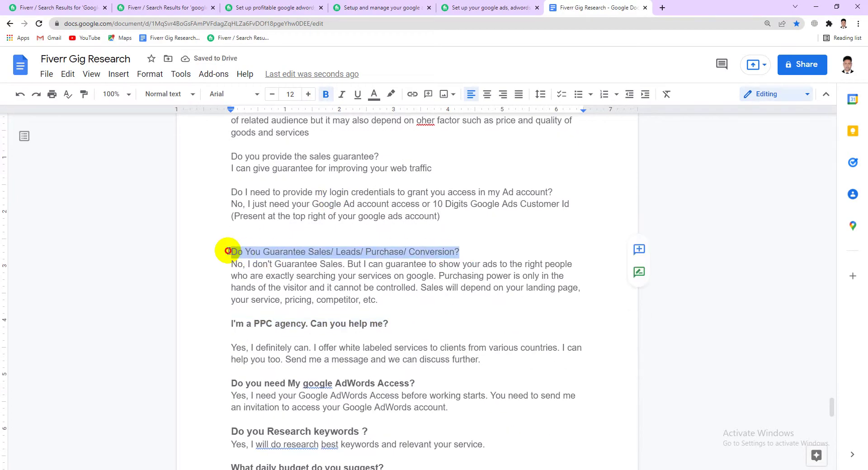
{"action": "left_click", "coordinate": [326, 95]}
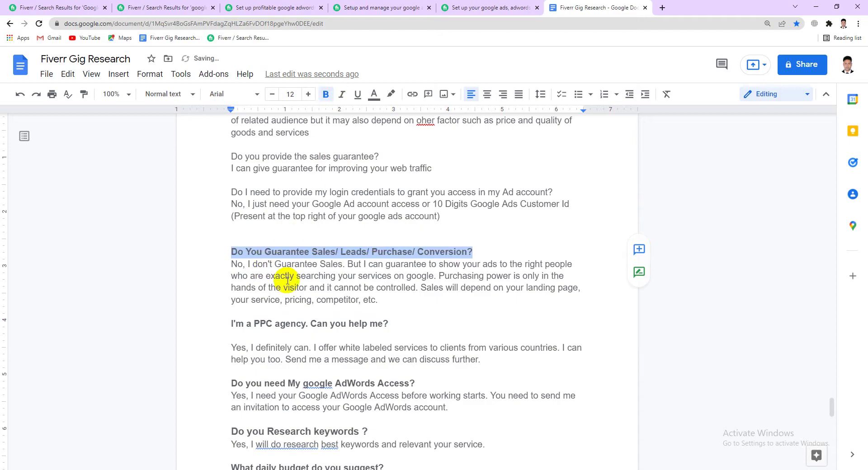
- Delete the FAQ "Do you provide the sales guarantee?" together with its answer from the research document
{"action": "scroll", "coordinate": [372, 292], "scroll_direction": "down", "scroll_amount": 4}
{"action": "scroll", "coordinate": [372, 291], "scroll_direction": "up", "scroll_amount": 5}
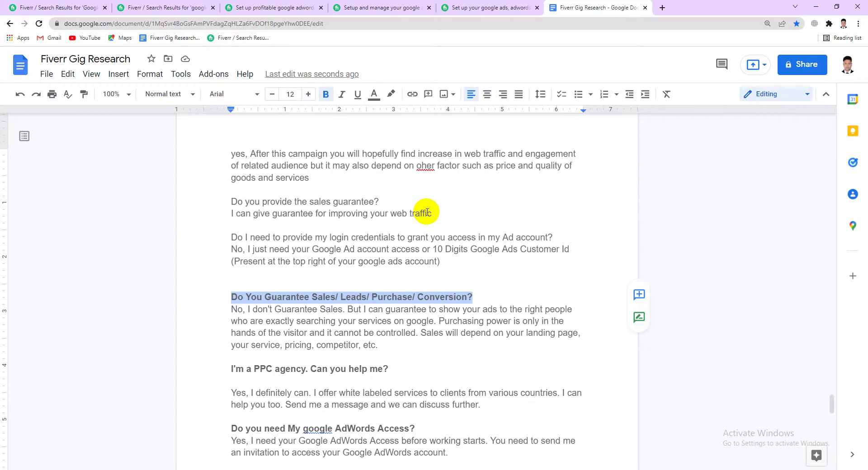
{"action": "left_click_drag", "start_coordinate": [432, 214], "coordinate": [191, 207]}
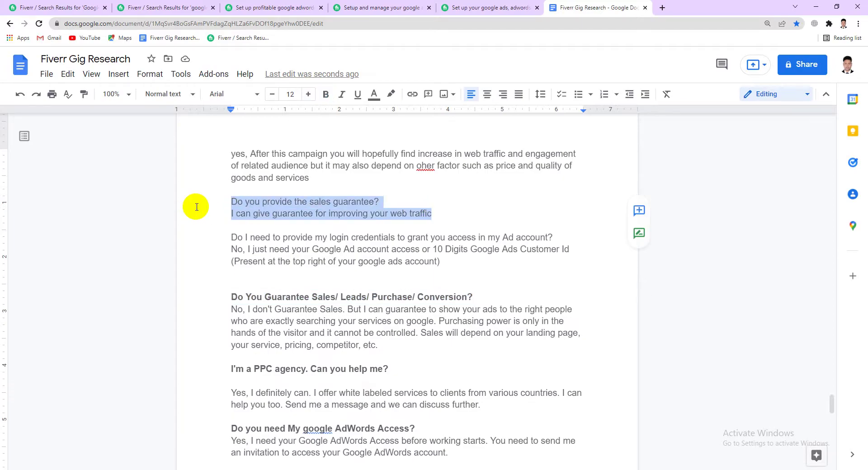
{"action": "key", "text": "BackSpace"}
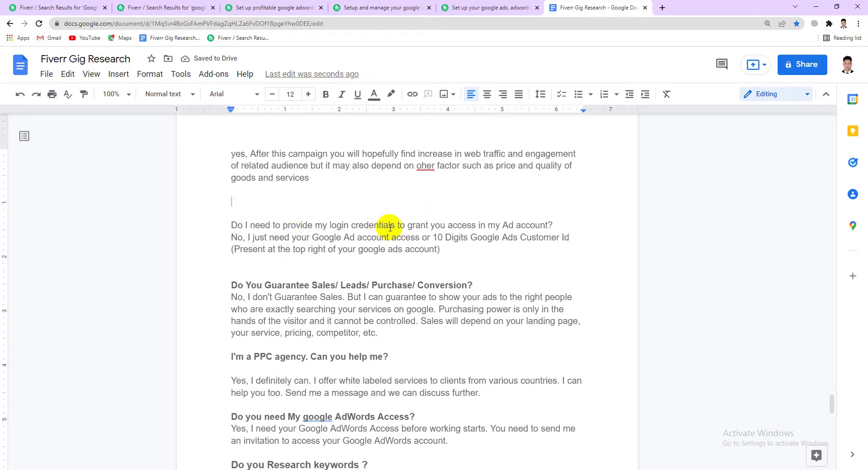
{"action": "scroll", "coordinate": [226, 317], "scroll_direction": "down", "scroll_amount": 5}
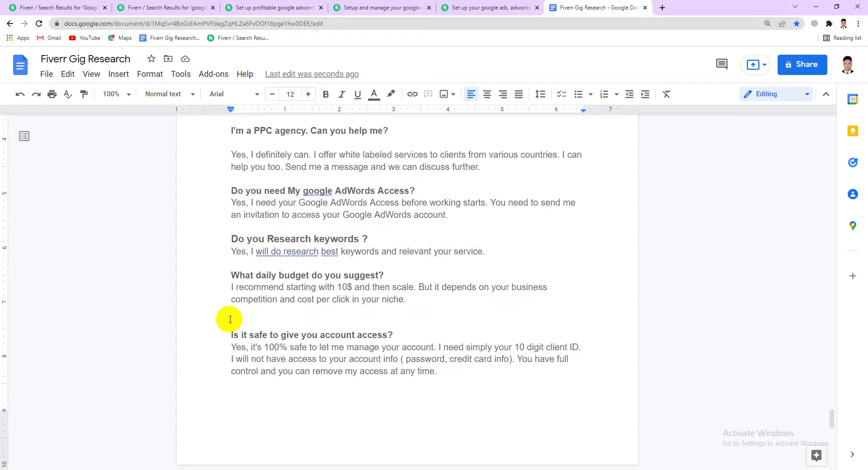
- Add a new line reading "Or," at the end of the answer to "Do you need My google AdWords Access?"
{"action": "scroll", "coordinate": [339, 300], "scroll_direction": "up", "scroll_amount": 1}
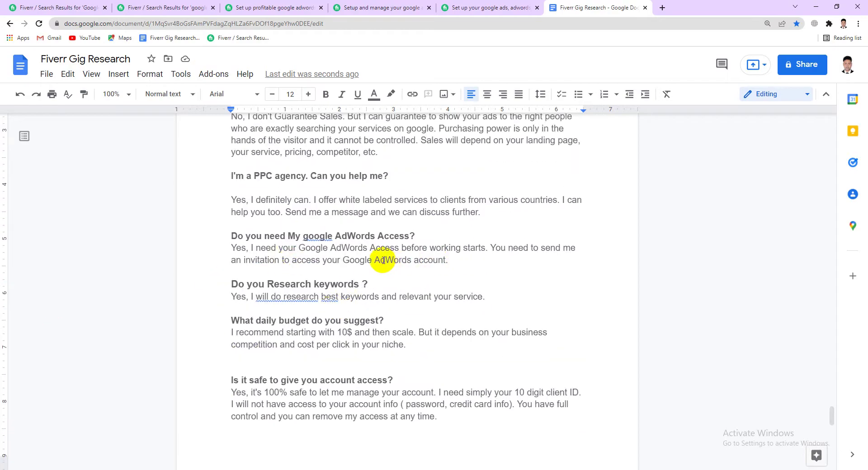
{"action": "scroll", "coordinate": [389, 262], "scroll_direction": "up", "scroll_amount": 3}
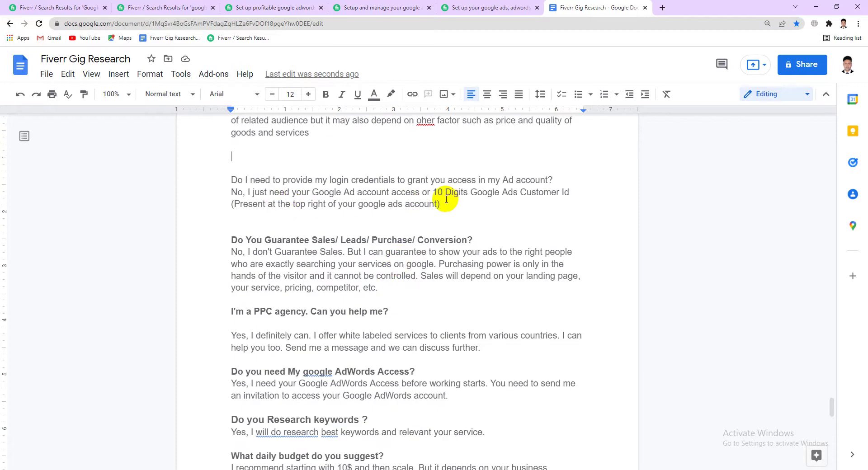
{"action": "scroll", "coordinate": [312, 213], "scroll_direction": "down", "scroll_amount": 3}
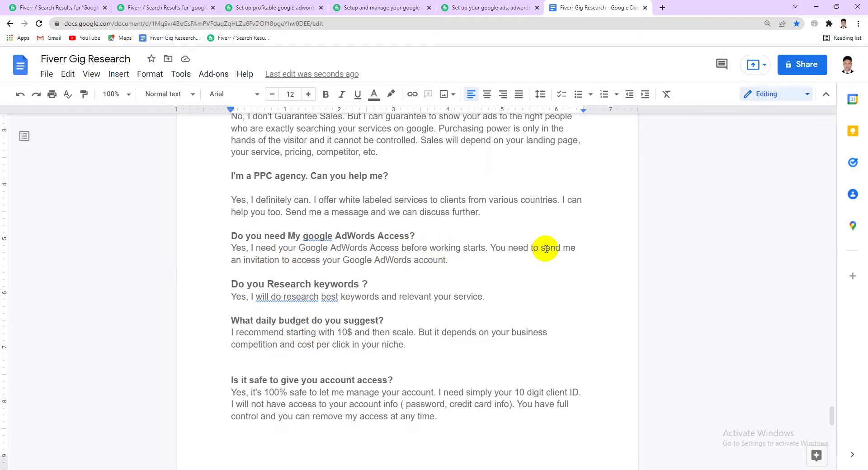
{"action": "left_click", "coordinate": [450, 260]}
{"action": "key", "text": "Return"}
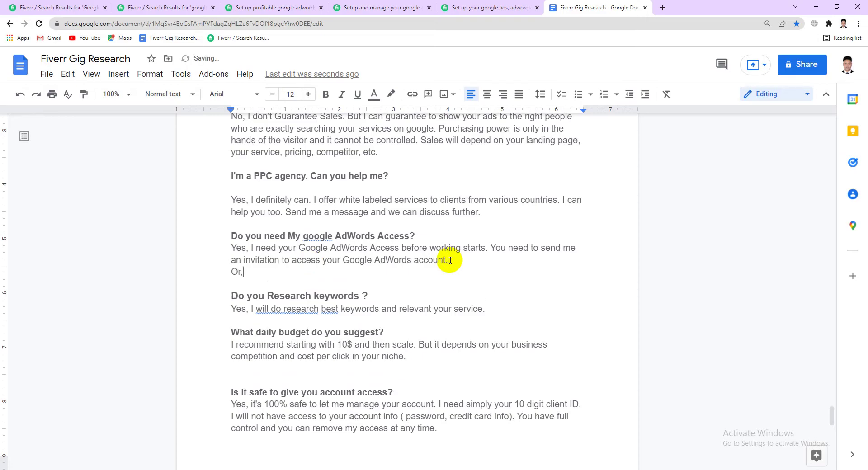
- Copy the text from "I just need your Google Ad account access" through "google ads account)" and paste it on a new line below "Or,"
{"action": "scroll", "coordinate": [442, 223], "scroll_direction": "up", "scroll_amount": 3}
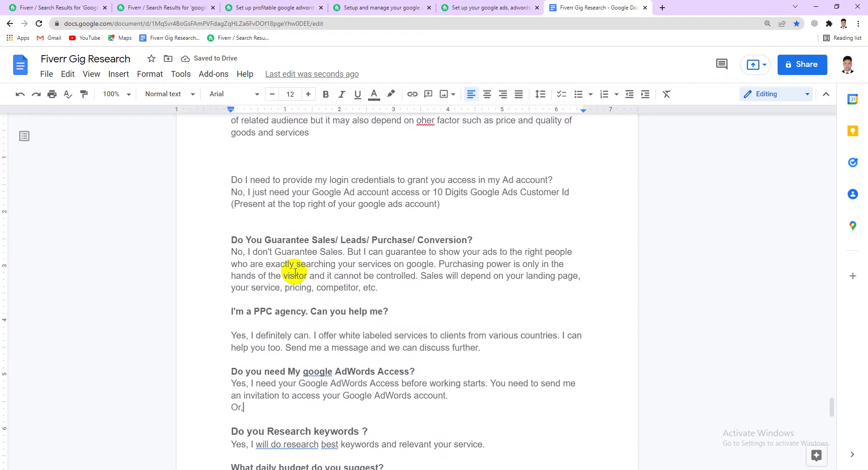
{"action": "scroll", "coordinate": [296, 271], "scroll_direction": "up", "scroll_amount": 1}
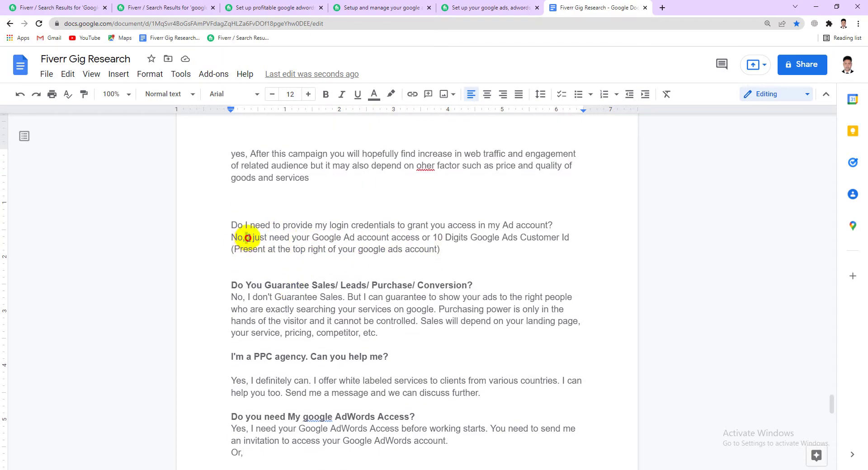
{"action": "left_click_drag", "start_coordinate": [247, 238], "coordinate": [454, 249]}
{"action": "key", "text": "ctrl+c"}
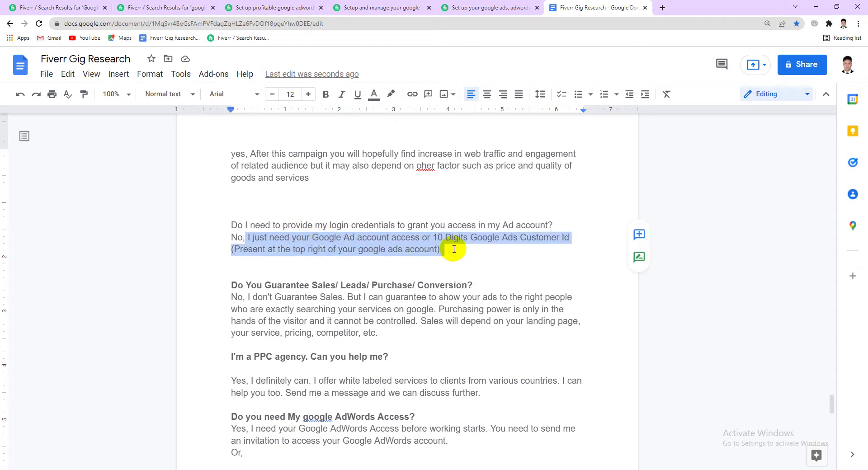
{"action": "scroll", "coordinate": [365, 351], "scroll_direction": "down", "scroll_amount": 5}
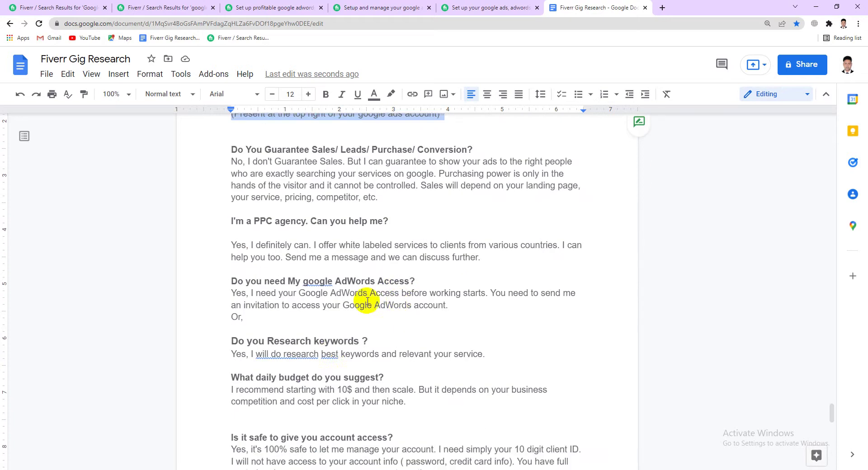
{"action": "scroll", "coordinate": [344, 312], "scroll_direction": "up", "scroll_amount": 1}
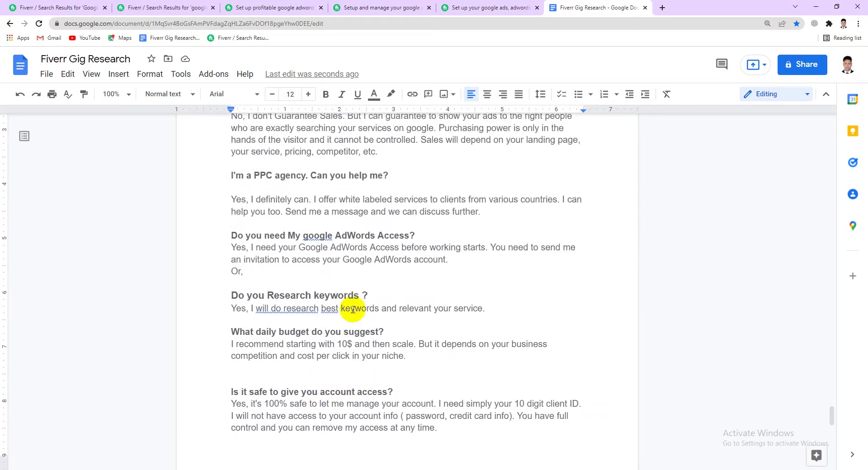
{"action": "left_click", "coordinate": [255, 272]}
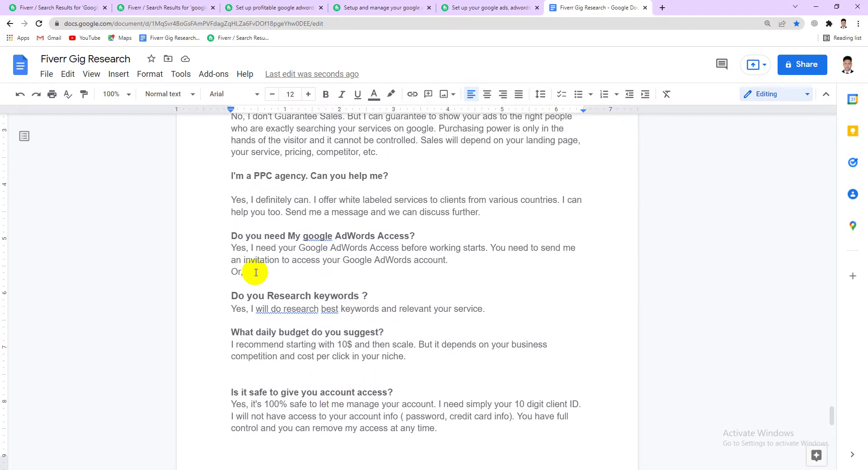
{"action": "key", "text": "Return"}
{"action": "key", "text": "ctrl+v"}
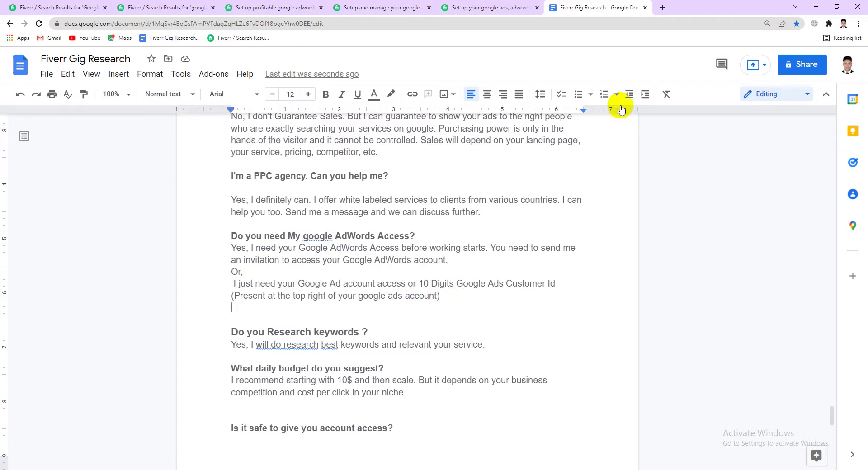
- Delete the FAQ "Do I need to provide my login credentials to grant you access in my Ad account?" together with its answer
{"action": "scroll", "coordinate": [403, 226], "scroll_direction": "up", "scroll_amount": 4}
{"action": "scroll", "coordinate": [395, 246], "scroll_direction": "up", "scroll_amount": 1}
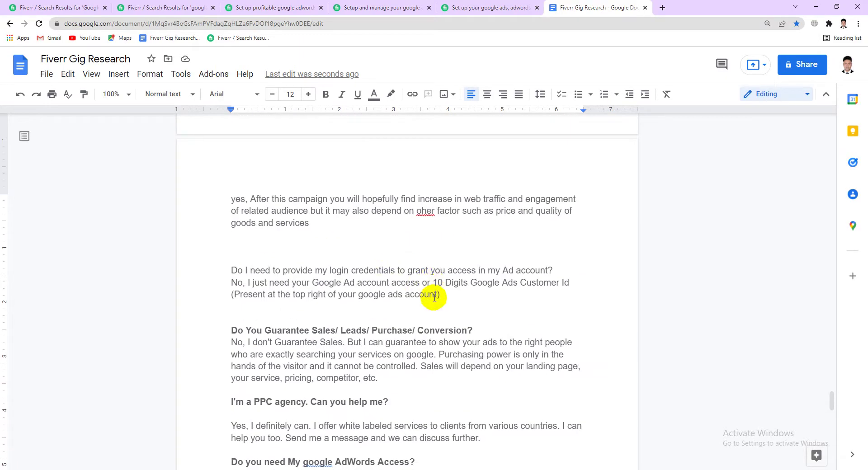
{"action": "left_click_drag", "start_coordinate": [442, 295], "coordinate": [223, 264]}
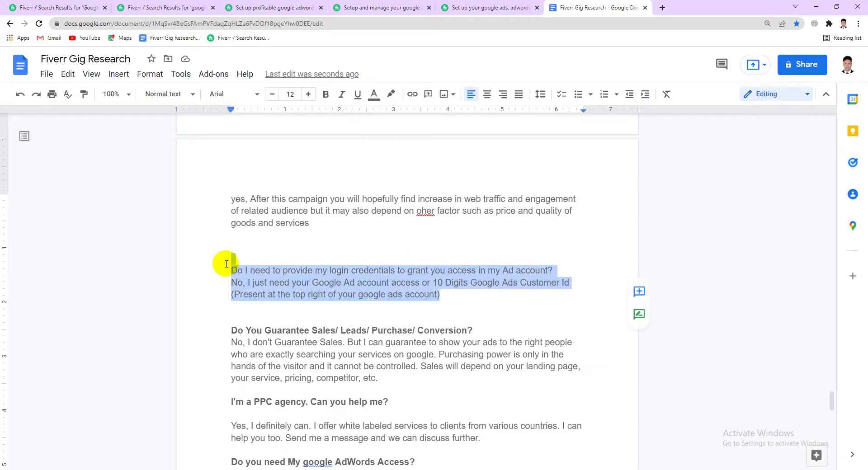
{"action": "key", "text": "BackSpace"}
- Make the question "Will this make increase in our sales and web traffic?" bold
{"action": "scroll", "coordinate": [313, 288], "scroll_direction": "up", "scroll_amount": 3}
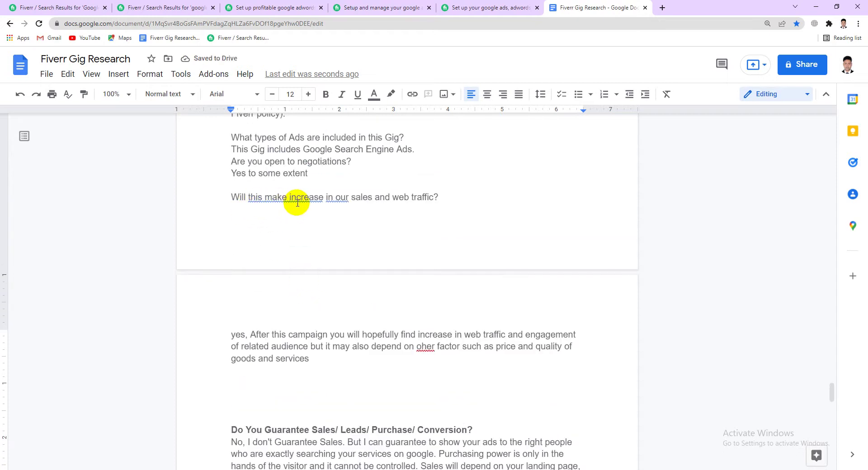
{"action": "left_click_drag", "start_coordinate": [442, 198], "coordinate": [234, 197]}
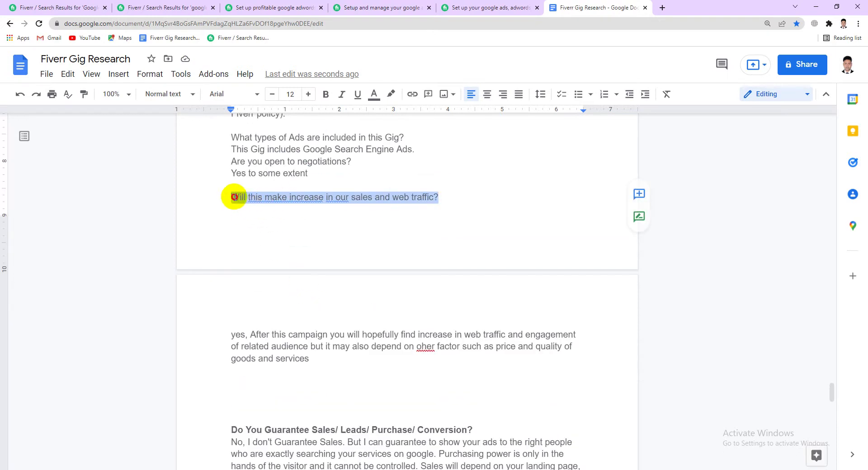
{"action": "left_click", "coordinate": [325, 95]}
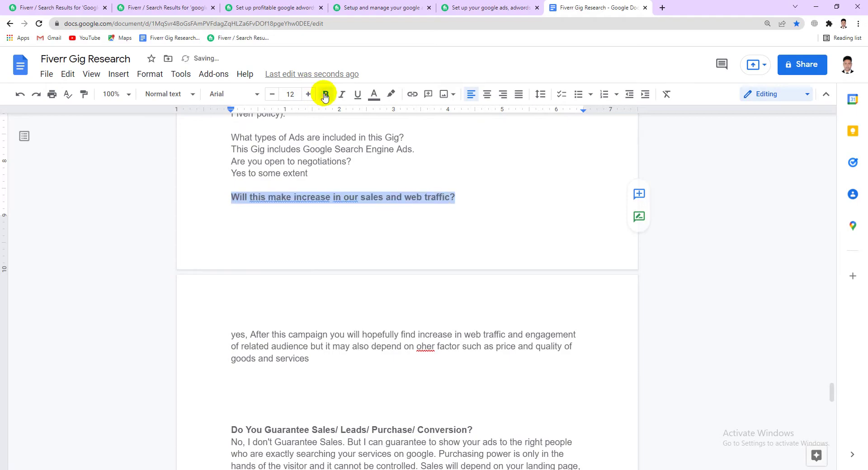
- Correct the sales and web traffic answer by capitalizing "Yes" and fixing "oher" to "other"
{"action": "left_click", "coordinate": [236, 336]}
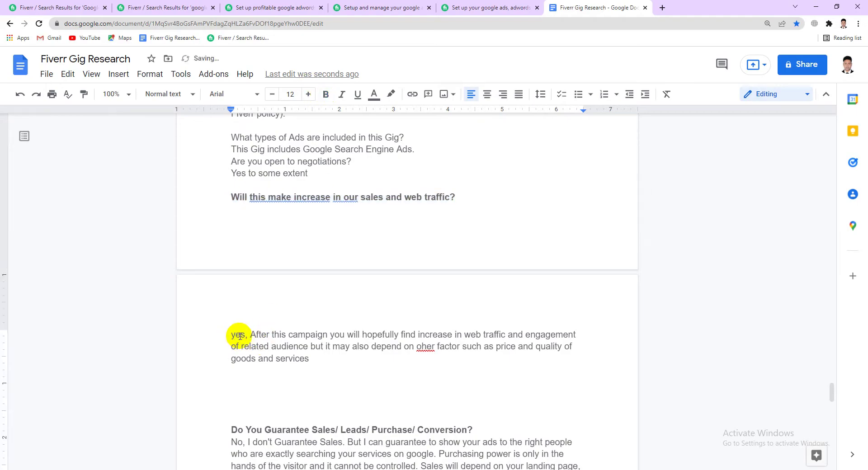
{"action": "key", "text": "BackSpace"}
{"action": "type", "text": "Y"}
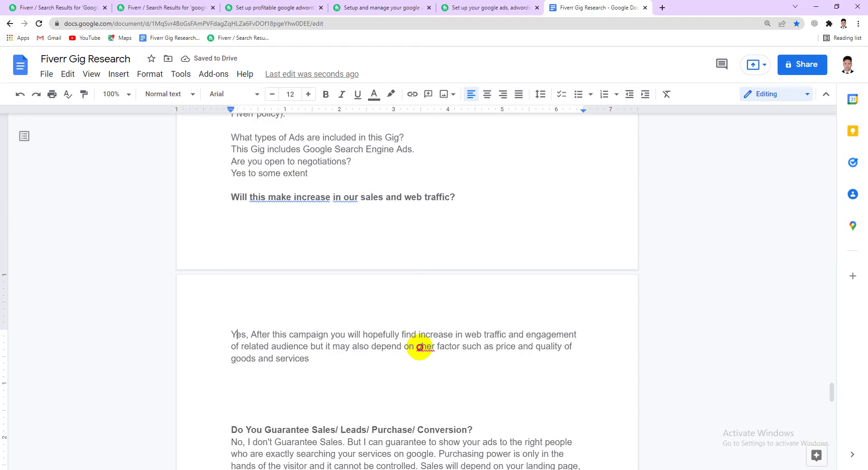
{"action": "left_click", "coordinate": [420, 347]}
{"action": "left_click", "coordinate": [430, 334]}
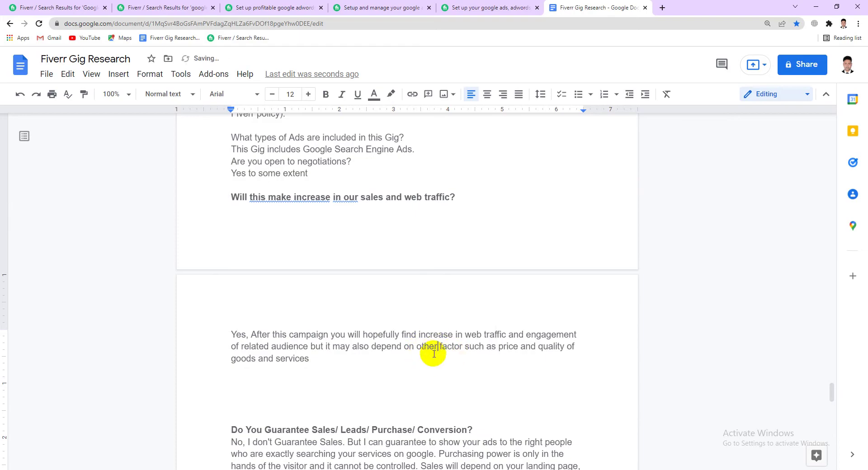
{"action": "left_click_drag", "start_coordinate": [333, 358], "coordinate": [232, 335]}
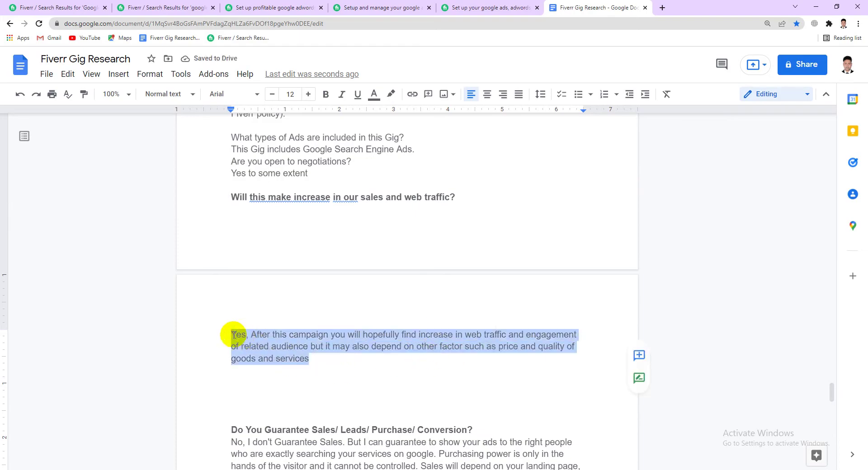
- Delete the FAQ "What types of Ads are included in this Gig?" together with its answer
{"action": "scroll", "coordinate": [333, 273], "scroll_direction": "up", "scroll_amount": 4}
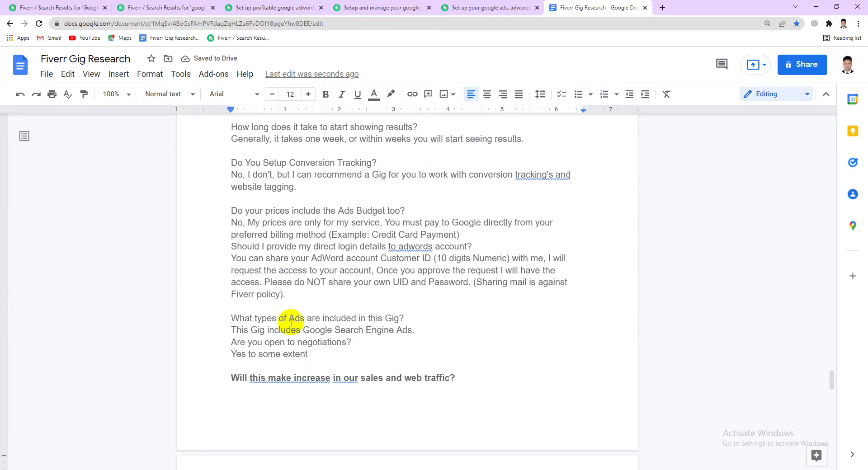
{"action": "left_click", "coordinate": [408, 319]}
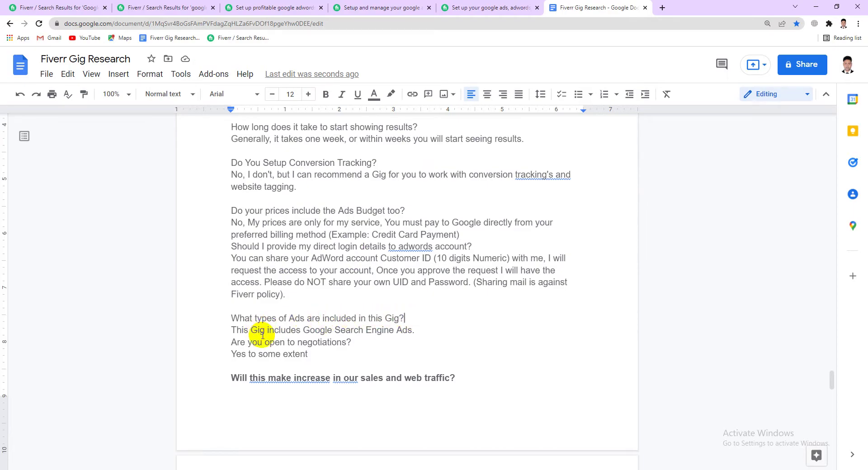
{"action": "left_click_drag", "start_coordinate": [415, 332], "coordinate": [210, 323]}
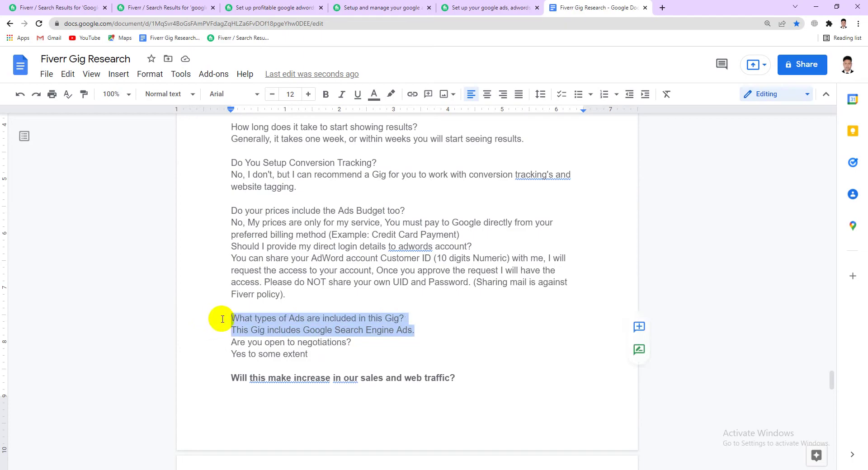
{"action": "key", "text": "BackSpace"}
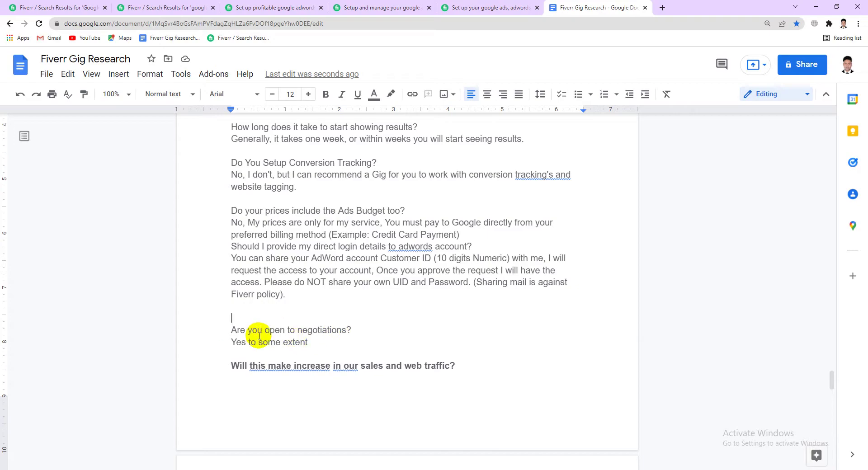
- Make "Are you open to negotiations?" and "Do your prices include the Ads Budget too?" bold, and add a blank line below the Ads Budget answer
{"action": "left_click_drag", "start_coordinate": [356, 330], "coordinate": [231, 333]}
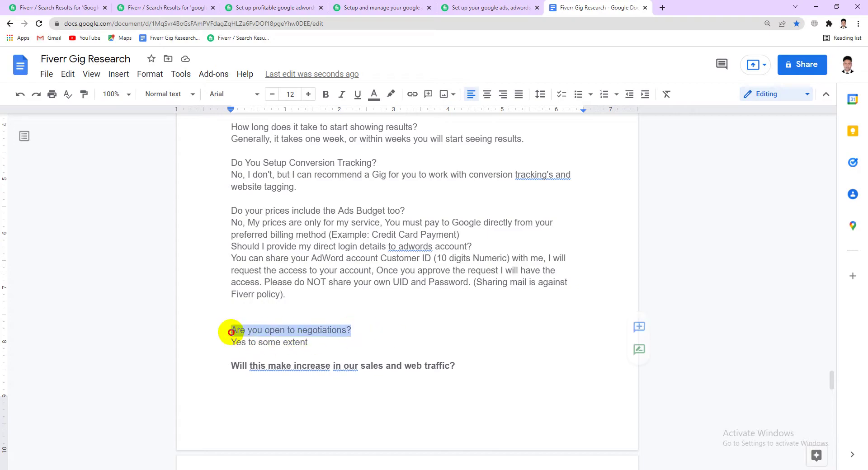
{"action": "left_click", "coordinate": [325, 94]}
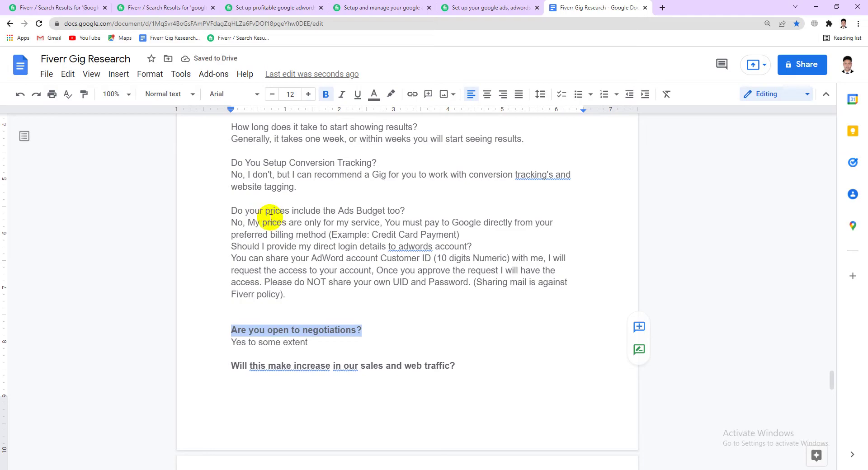
{"action": "left_click_drag", "start_coordinate": [406, 210], "coordinate": [228, 210]}
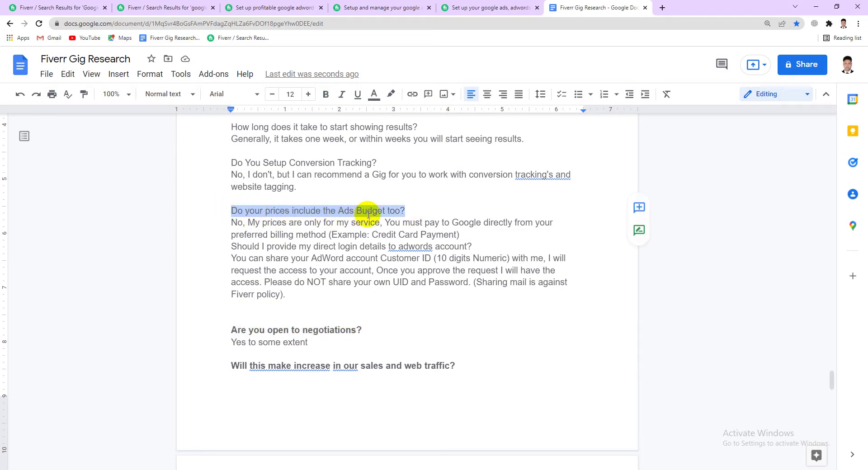
{"action": "left_click", "coordinate": [325, 95]}
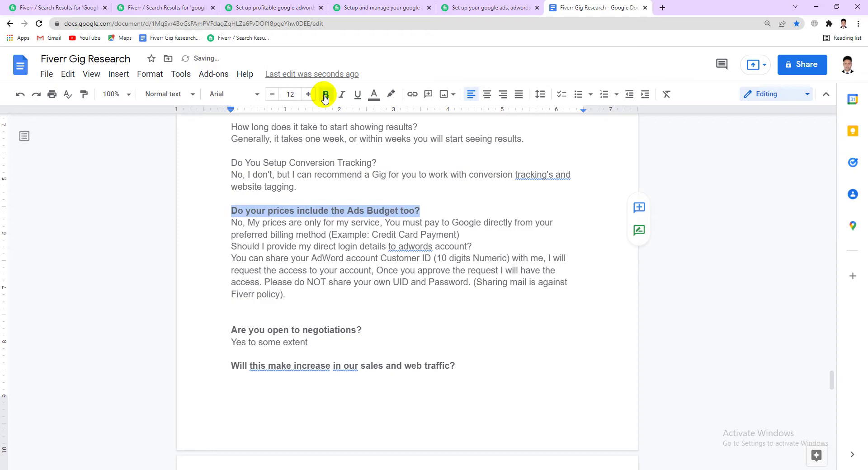
{"action": "left_click", "coordinate": [459, 234]}
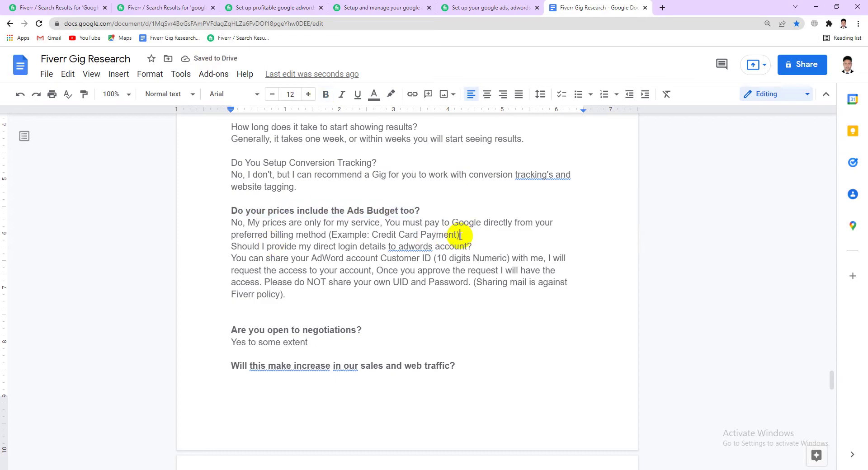
{"action": "key", "text": "Return"}
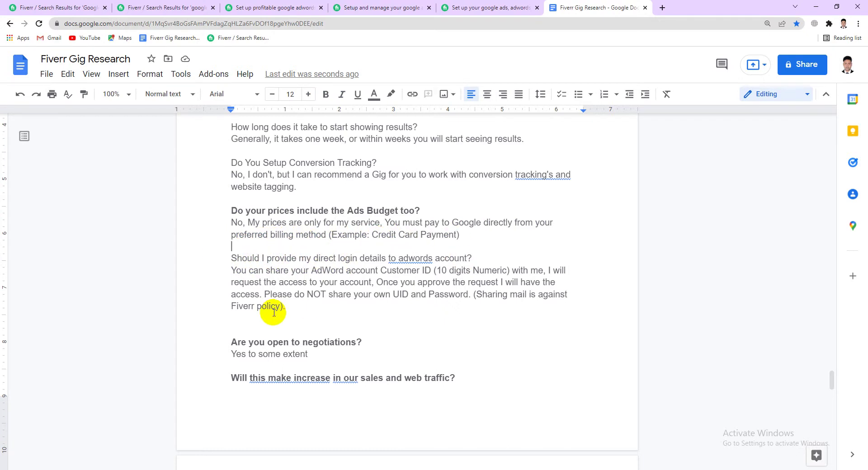
- Try deleting the FAQ "Should I provide my direct login details to adwords account?" with its answer, and undo the deletion
{"action": "left_click_drag", "start_coordinate": [290, 310], "coordinate": [228, 262]}
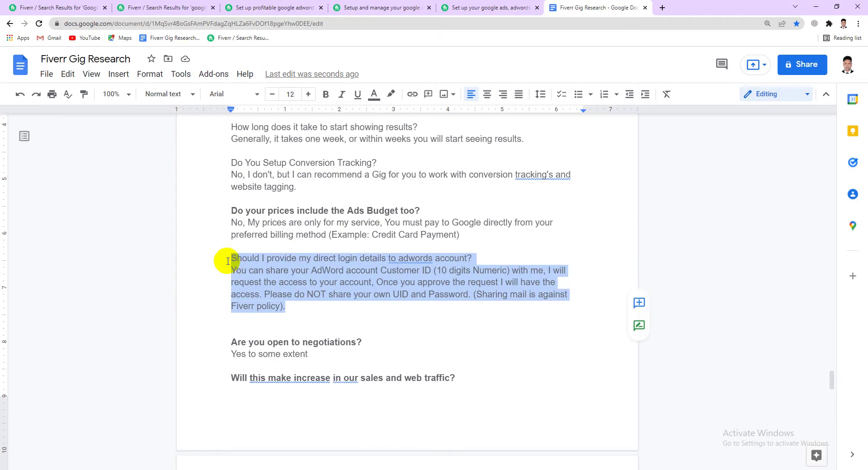
{"action": "key", "text": "BackSpace"}
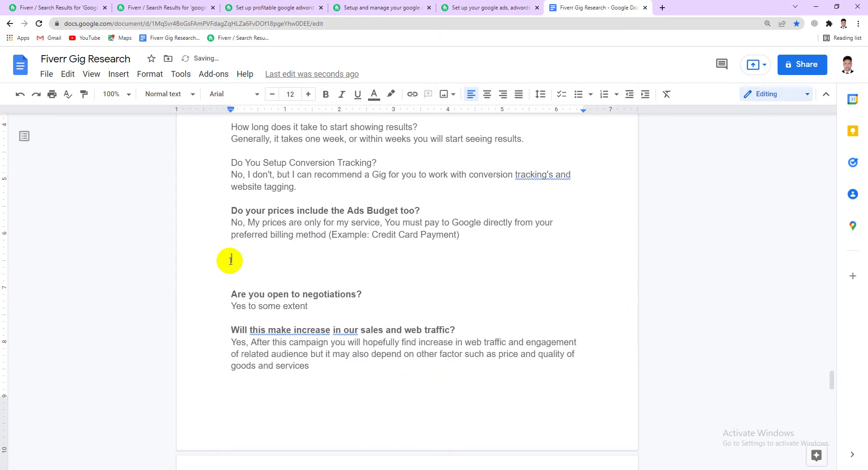
{"action": "scroll", "coordinate": [230, 261], "scroll_direction": "up", "scroll_amount": 2}
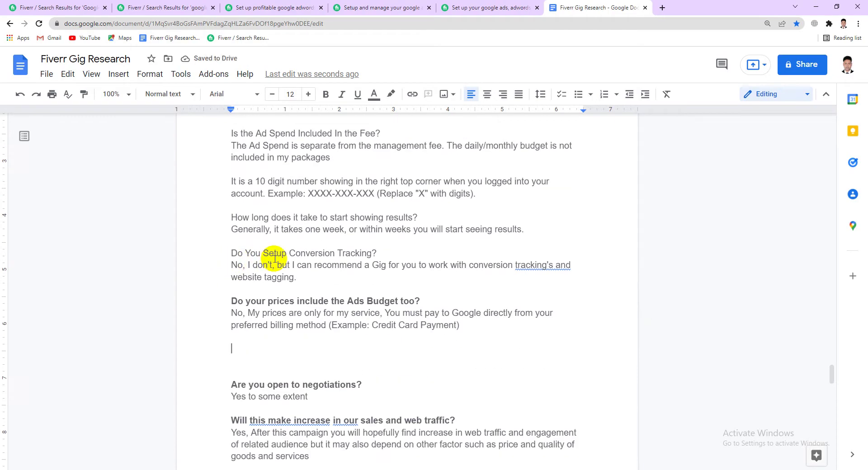
{"action": "left_click", "coordinate": [20, 94]}
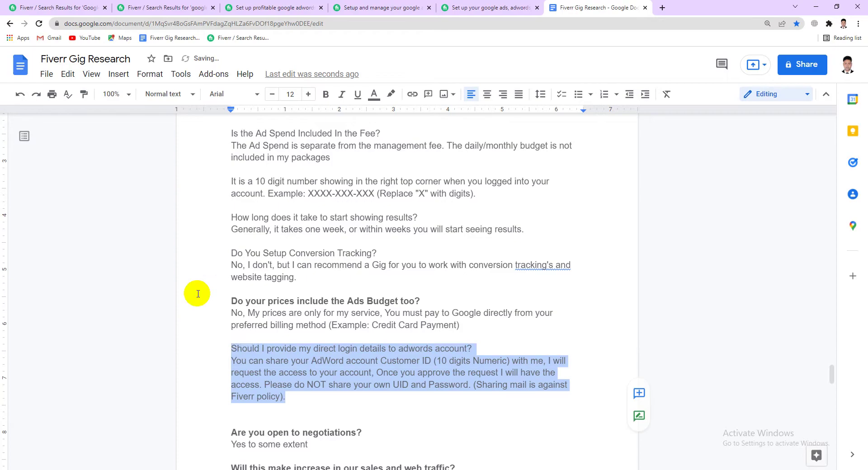
{"action": "left_click", "coordinate": [250, 349]}
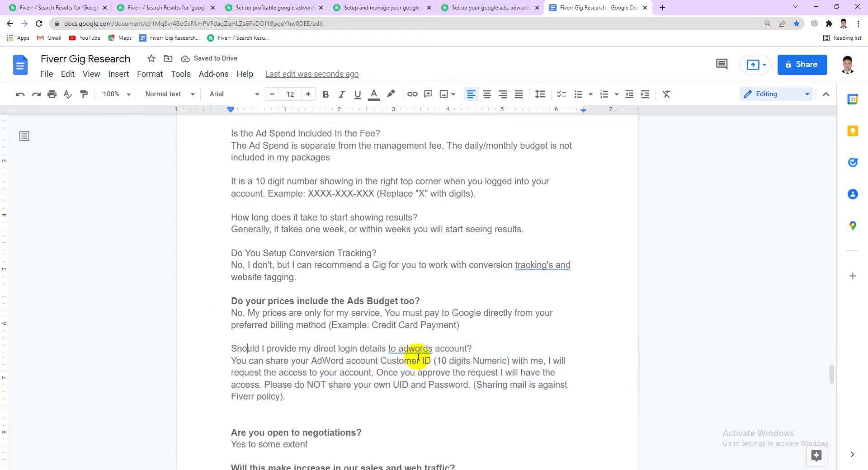
- Delete the FAQ about providing direct login details with its answer, and make "How long does it take to start showing results?" bold
{"action": "left_click_drag", "start_coordinate": [291, 397], "coordinate": [218, 344]}
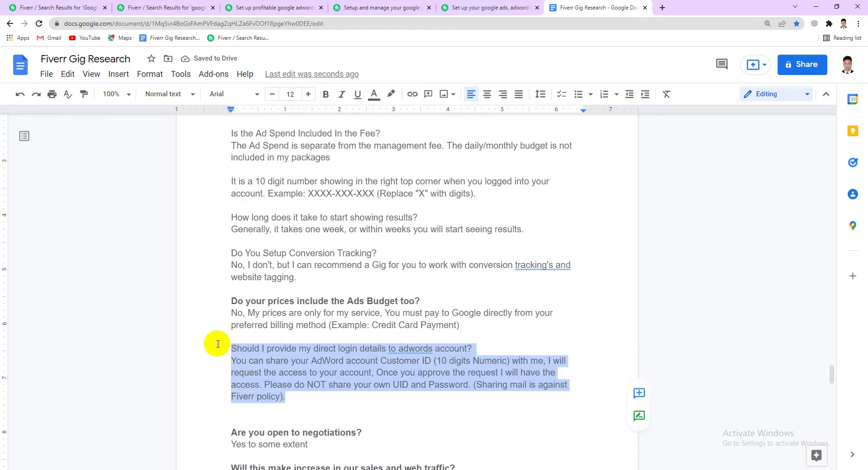
{"action": "key", "text": "BackSpace"}
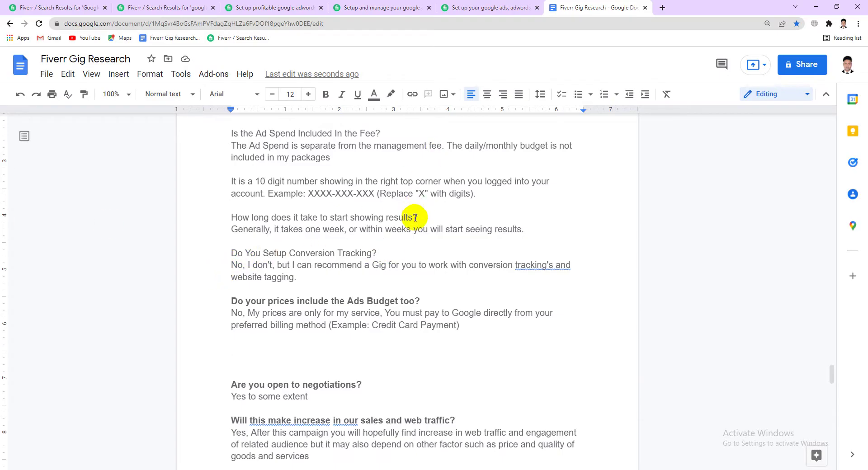
{"action": "left_click_drag", "start_coordinate": [418, 217], "coordinate": [230, 217]}
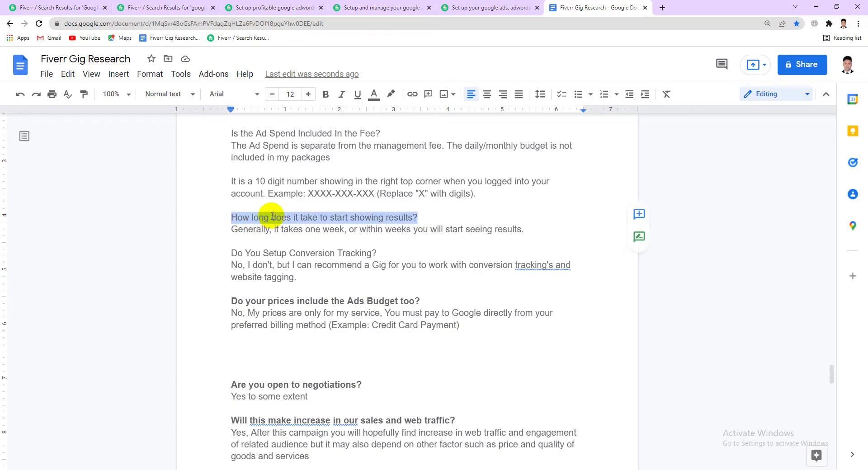
{"action": "left_click", "coordinate": [326, 94]}
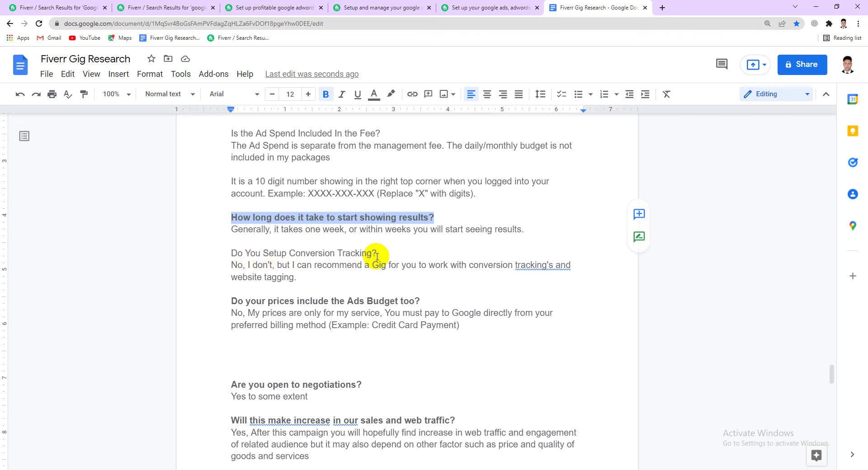
- Delete the stray 10 digit number paragraph below the Ad Spend answer, and make "Is the Ad Spend Included In the Fee?" bold
{"action": "scroll", "coordinate": [377, 257], "scroll_direction": "up", "scroll_amount": 2}
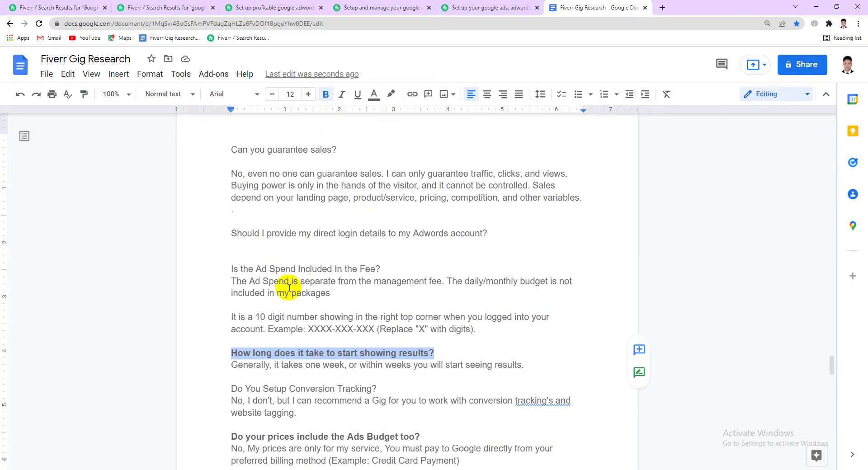
{"action": "scroll", "coordinate": [290, 288], "scroll_direction": "down", "scroll_amount": 6}
{"action": "scroll", "coordinate": [277, 287], "scroll_direction": "up", "scroll_amount": 7}
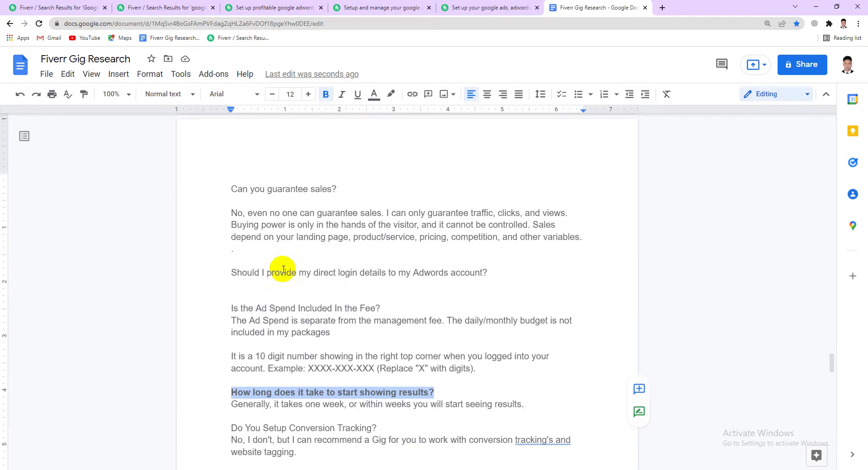
{"action": "left_click_drag", "start_coordinate": [382, 314], "coordinate": [231, 312]}
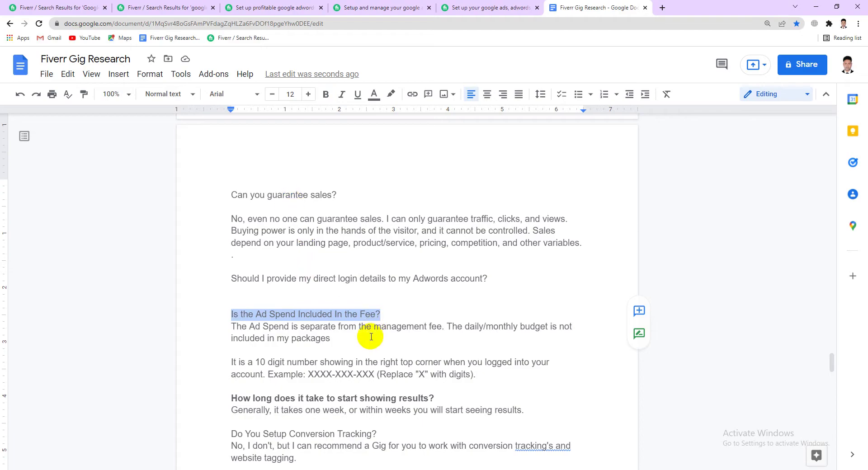
{"action": "left_click_drag", "start_coordinate": [482, 376], "coordinate": [219, 364]}
{"action": "key", "text": "BackSpace"}
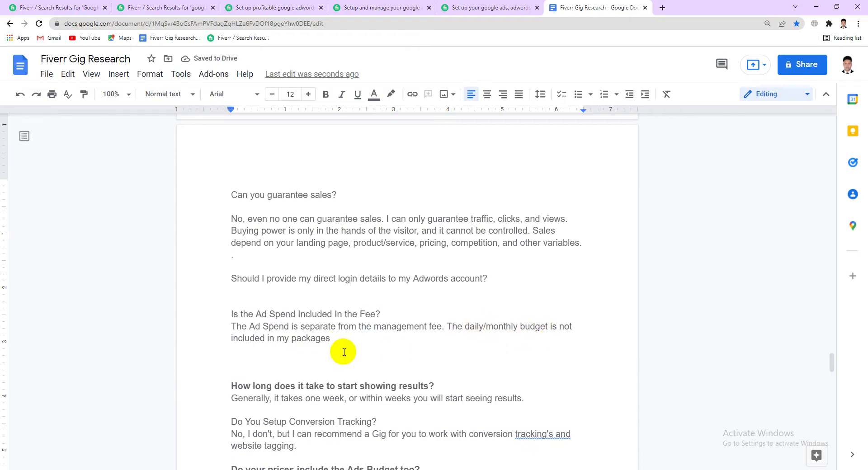
{"action": "left_click_drag", "start_coordinate": [373, 312], "coordinate": [227, 312]}
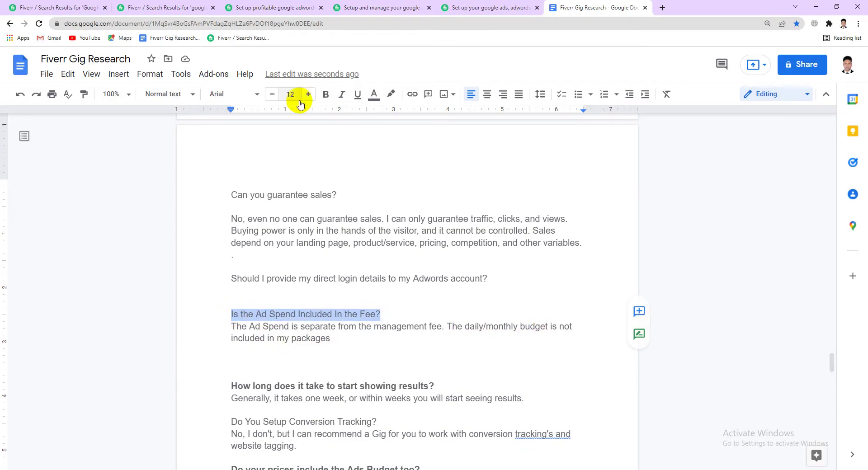
{"action": "left_click", "coordinate": [325, 94]}
- Review the collected FAQs for duplicate or unneeded questions, from the Ad Spend question through the account access question
{"action": "scroll", "coordinate": [323, 176], "scroll_direction": "up", "scroll_amount": 3}
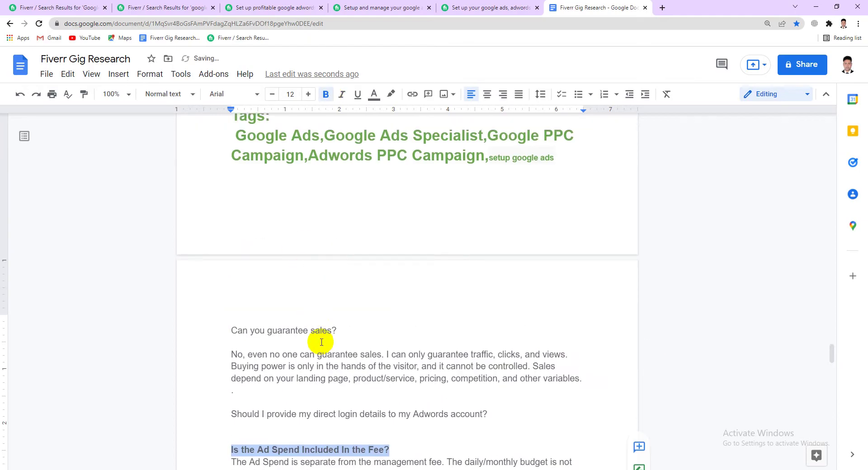
{"action": "scroll", "coordinate": [344, 337], "scroll_direction": "down", "scroll_amount": 9}
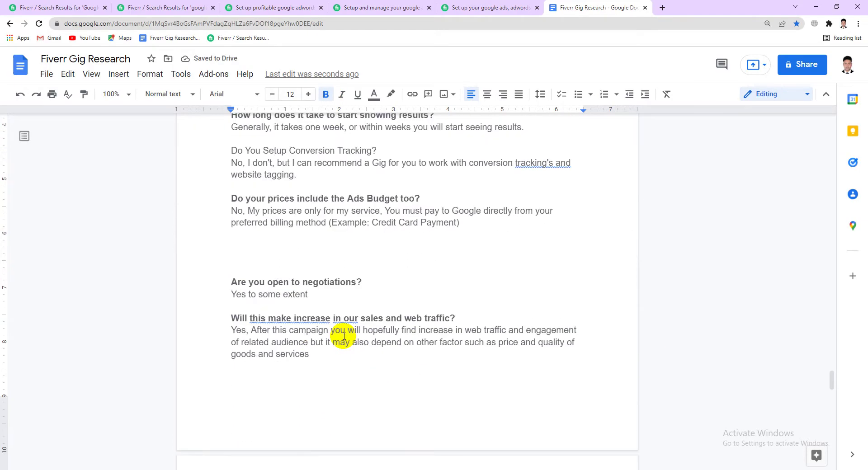
{"action": "scroll", "coordinate": [300, 266], "scroll_direction": "up", "scroll_amount": 4}
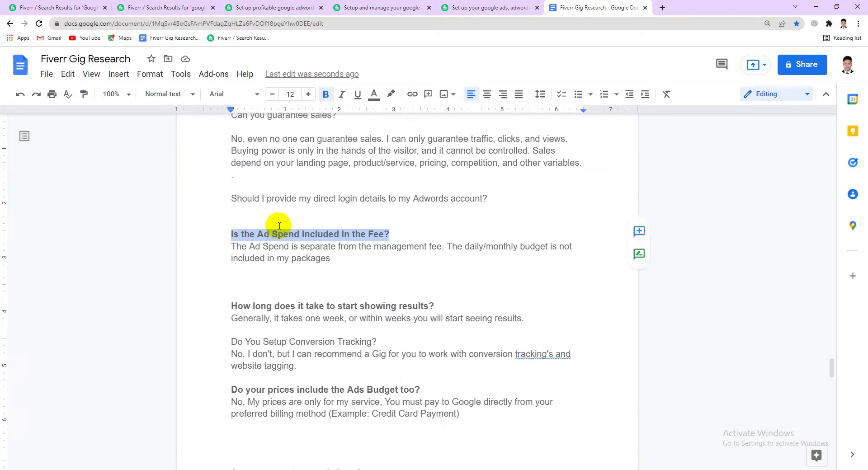
{"action": "scroll", "coordinate": [279, 226], "scroll_direction": "up", "scroll_amount": 2}
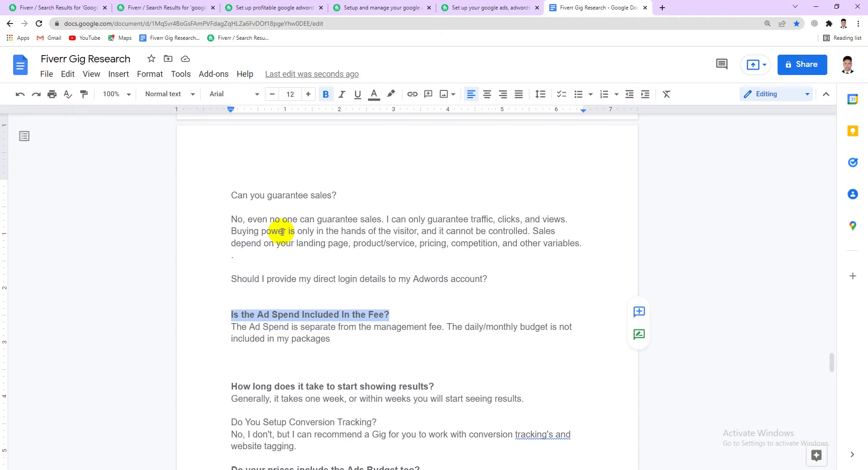
{"action": "scroll", "coordinate": [281, 232], "scroll_direction": "up", "scroll_amount": 6}
{"action": "scroll", "coordinate": [281, 232], "scroll_direction": "down", "scroll_amount": 4}
{"action": "scroll", "coordinate": [282, 231], "scroll_direction": "down", "scroll_amount": 12}
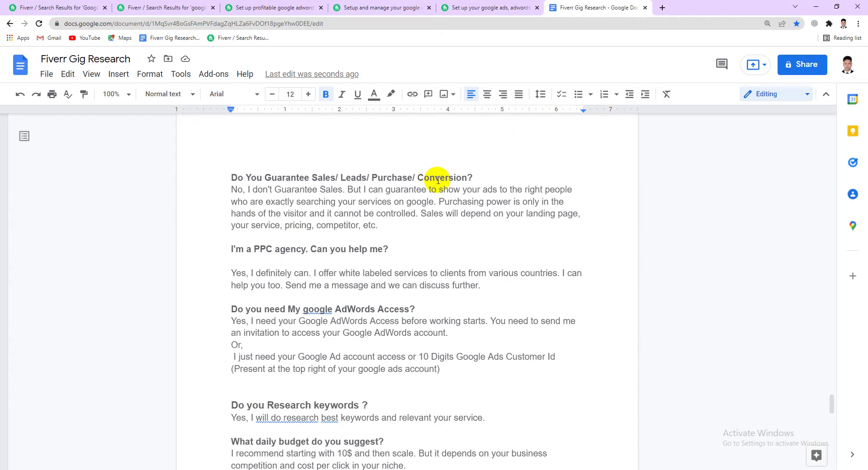
{"action": "scroll", "coordinate": [285, 292], "scroll_direction": "down", "scroll_amount": 2}
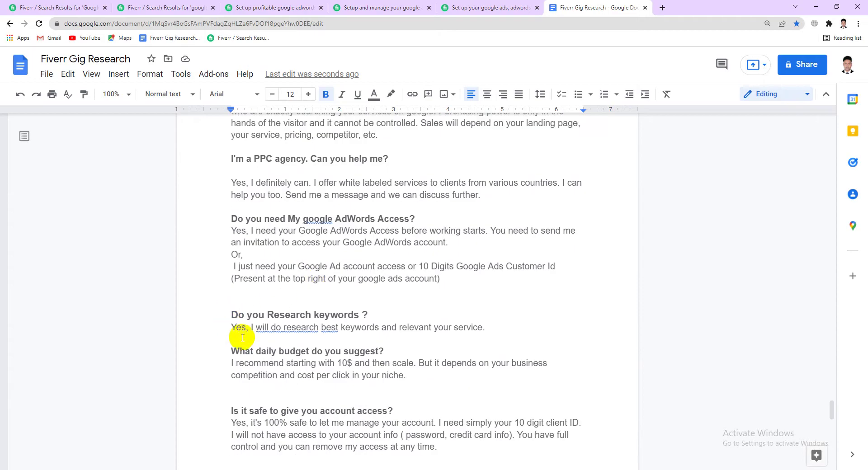
{"action": "scroll", "coordinate": [339, 359], "scroll_direction": "down", "scroll_amount": 2}
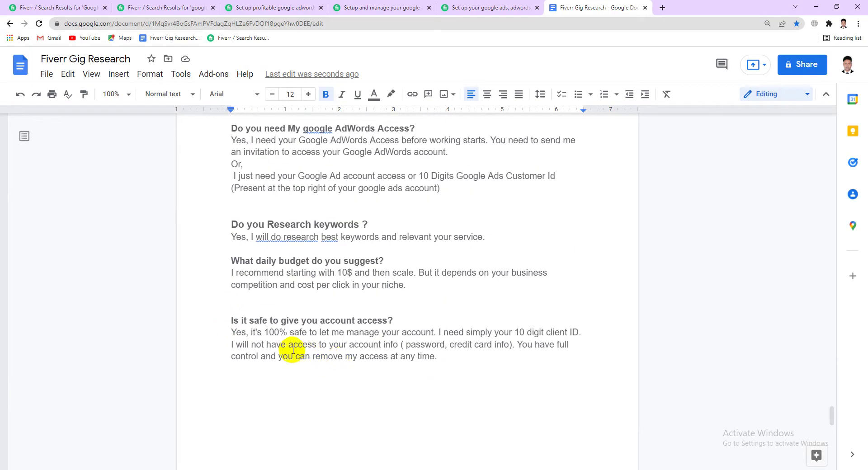
{"action": "scroll", "coordinate": [340, 330], "scroll_direction": "up", "scroll_amount": 5}
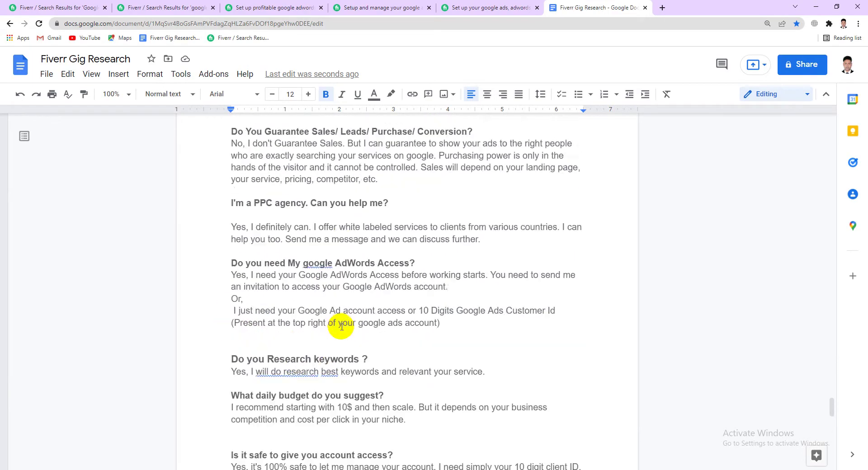
{"action": "scroll", "coordinate": [341, 329], "scroll_direction": "down", "scroll_amount": 6}
{"action": "scroll", "coordinate": [342, 327], "scroll_direction": "up", "scroll_amount": 12}
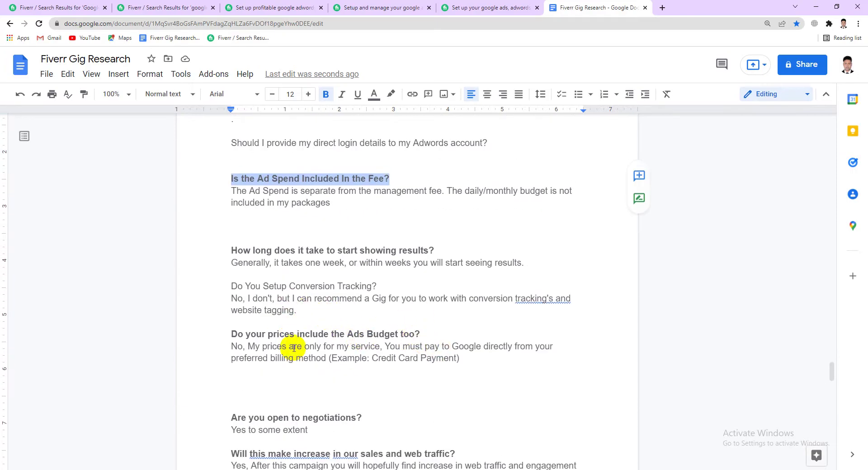
{"action": "scroll", "coordinate": [294, 348], "scroll_direction": "down", "scroll_amount": 1}
{"action": "scroll", "coordinate": [271, 325], "scroll_direction": "up", "scroll_amount": 1}
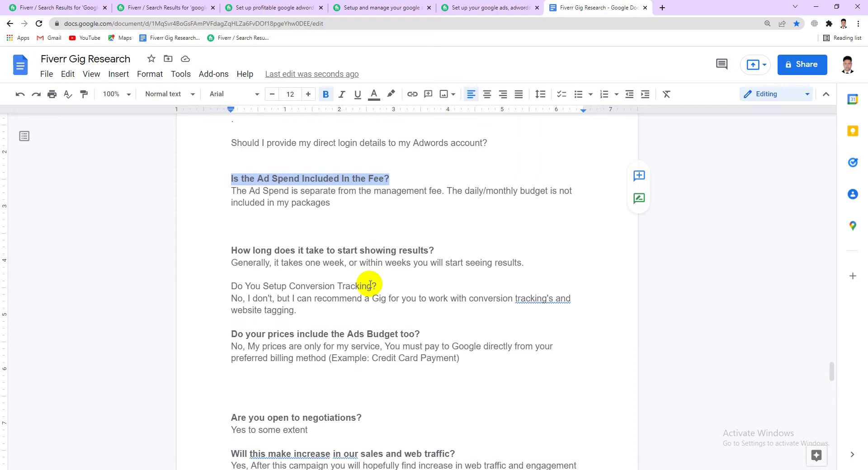
- Delete the FAQ "Do You Setup Conversion Tracking?" with its answer and the unanswered question "Should I provide my direct login details to my Adwords account?"
{"action": "left_click_drag", "start_coordinate": [295, 313], "coordinate": [216, 284]}
{"action": "key", "text": "BackSpace"}
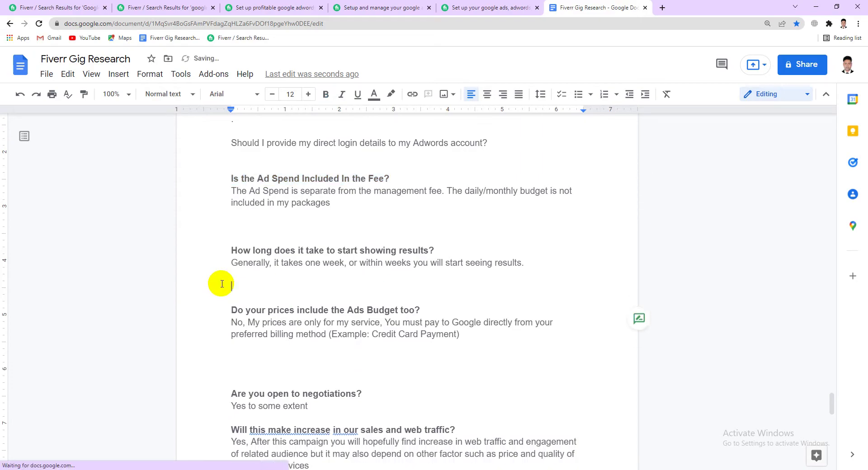
{"action": "scroll", "coordinate": [374, 250], "scroll_direction": "up", "scroll_amount": 2}
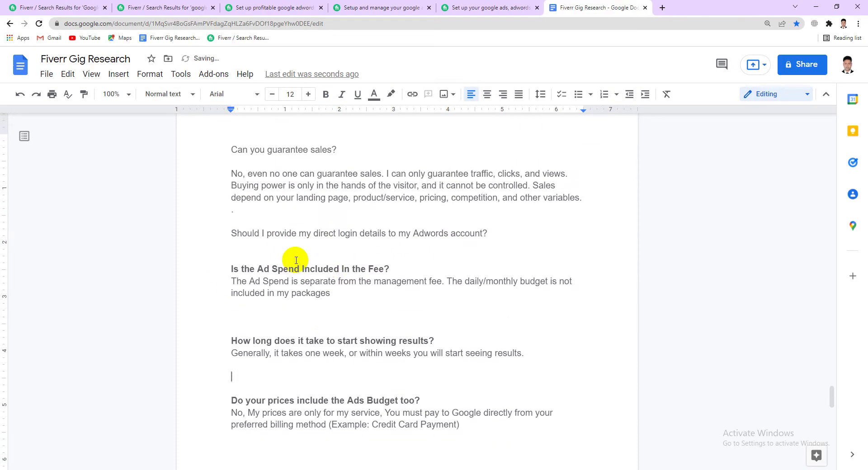
{"action": "scroll", "coordinate": [321, 240], "scroll_direction": "up", "scroll_amount": 2}
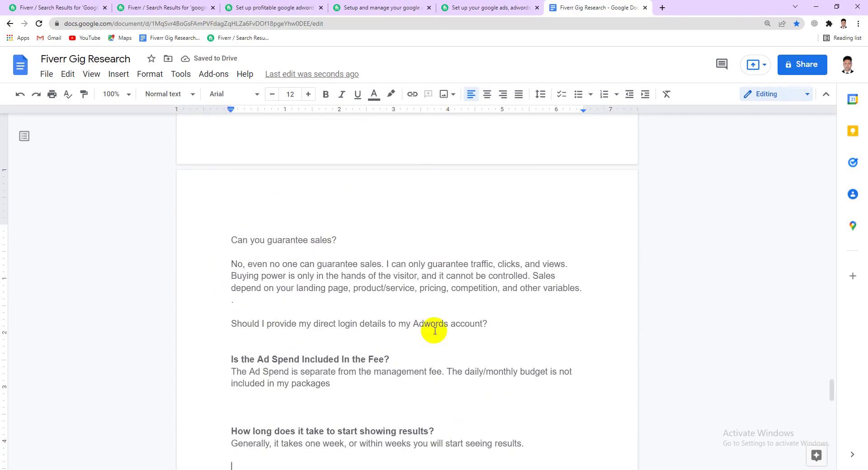
{"action": "left_click_drag", "start_coordinate": [494, 324], "coordinate": [220, 321]}
{"action": "key", "text": "BackSpace"}
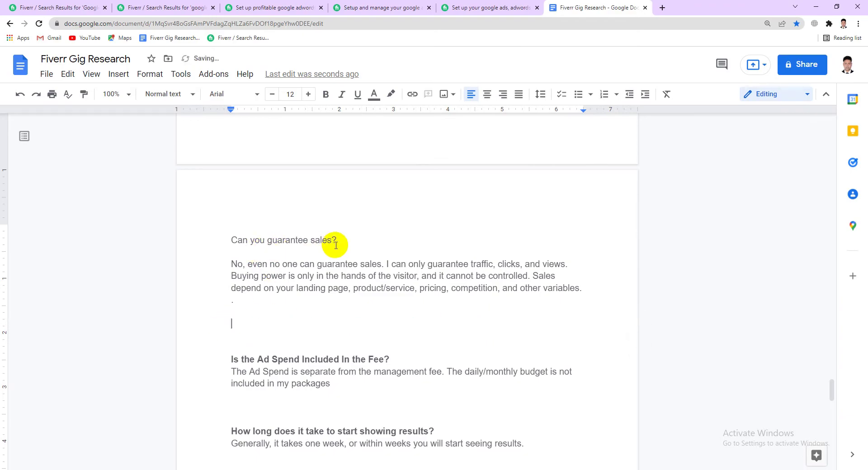
- Delete the duplicate FAQ "Can you guarantee sales?" together with its answer
{"action": "scroll", "coordinate": [289, 281], "scroll_direction": "down", "scroll_amount": 13}
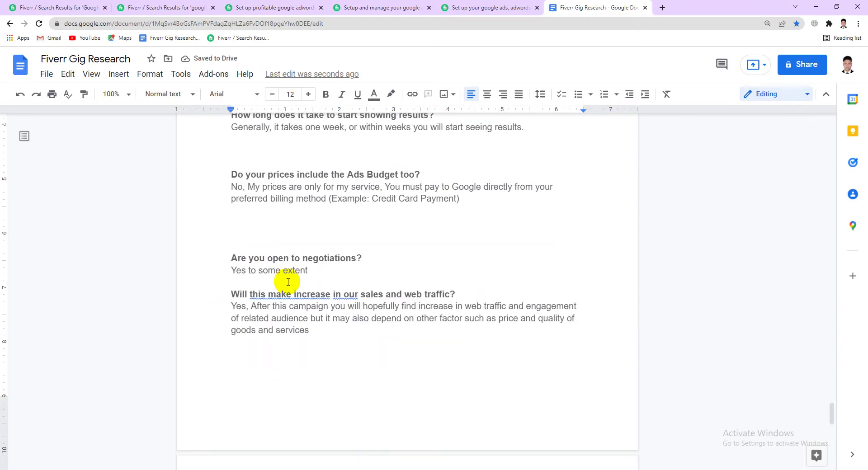
{"action": "scroll", "coordinate": [278, 294], "scroll_direction": "up", "scroll_amount": 12}
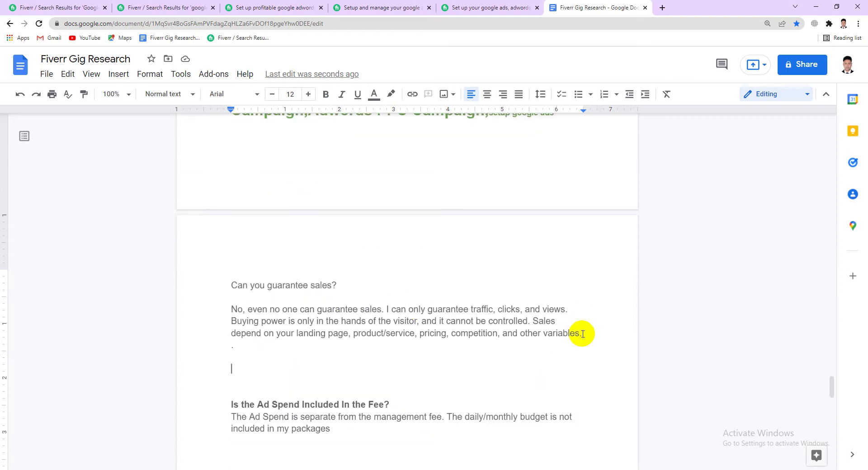
{"action": "left_click_drag", "start_coordinate": [580, 333], "coordinate": [173, 289]}
{"action": "key", "text": "BackSpace"}
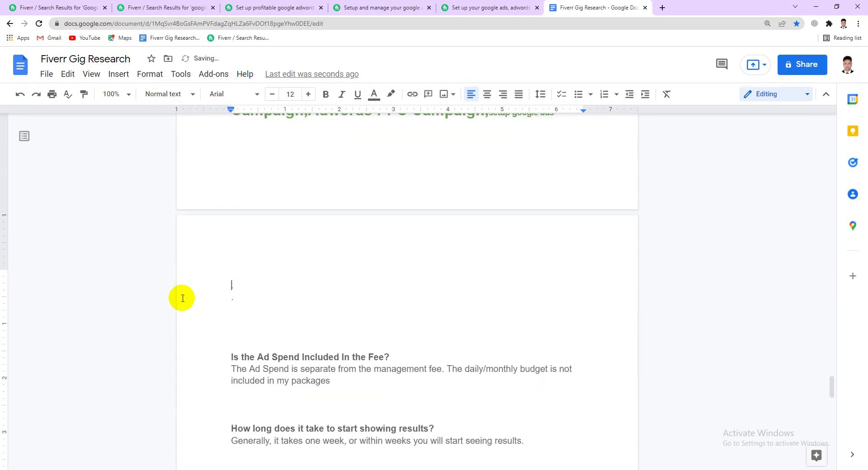
- Check the remaining FAQs in the document, from the Ad Spend question down to the daily budget question
{"action": "scroll", "coordinate": [266, 294], "scroll_direction": "up", "scroll_amount": 3}
{"action": "scroll", "coordinate": [268, 295], "scroll_direction": "down", "scroll_amount": 5}
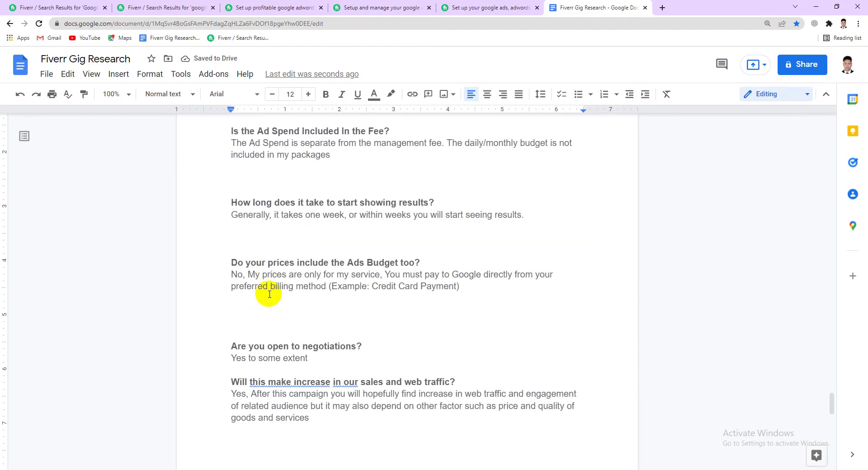
{"action": "scroll", "coordinate": [272, 317], "scroll_direction": "down", "scroll_amount": 4}
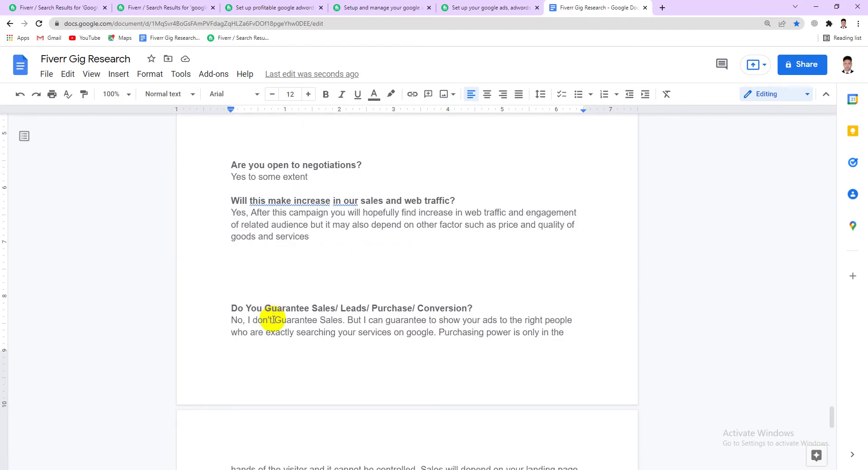
{"action": "scroll", "coordinate": [274, 319], "scroll_direction": "down", "scroll_amount": 4}
{"action": "scroll", "coordinate": [272, 332], "scroll_direction": "down", "scroll_amount": 6}
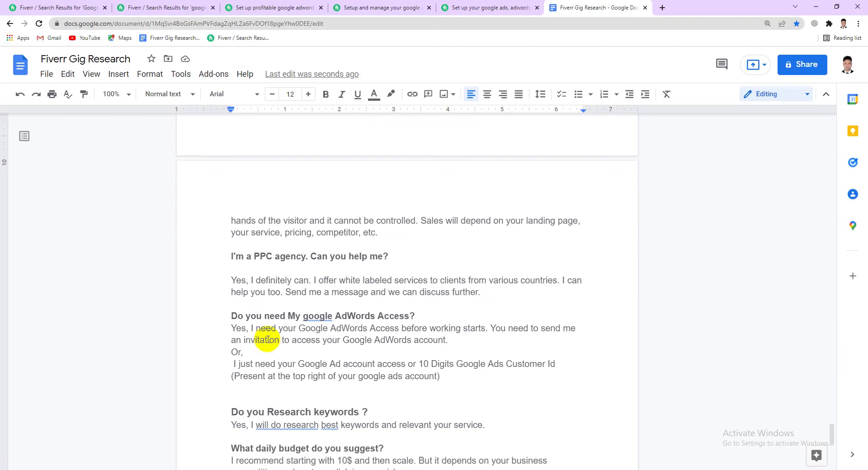
{"action": "scroll", "coordinate": [266, 350], "scroll_direction": "up", "scroll_amount": 14}
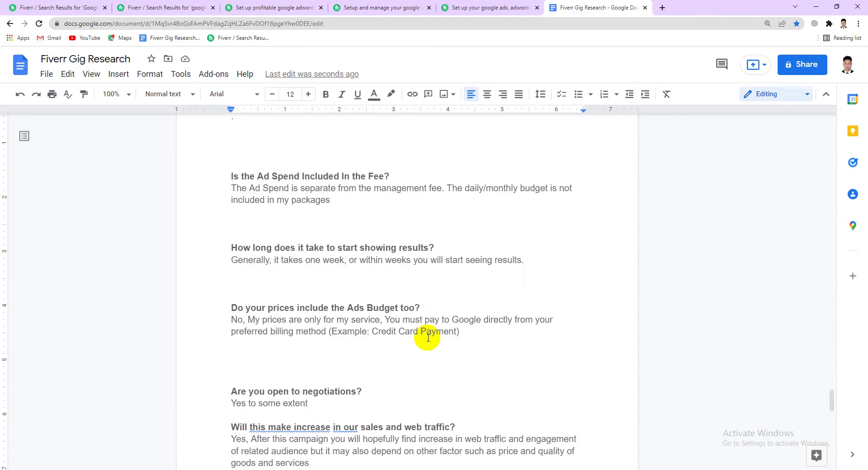
- Switch to the Fiverr gig "Set up profitable google adwords" and show the answer to its FAQ "Do you need My google AdWords Access?"
{"action": "left_click", "coordinate": [272, 5]}
{"action": "left_click", "coordinate": [165, 5]}
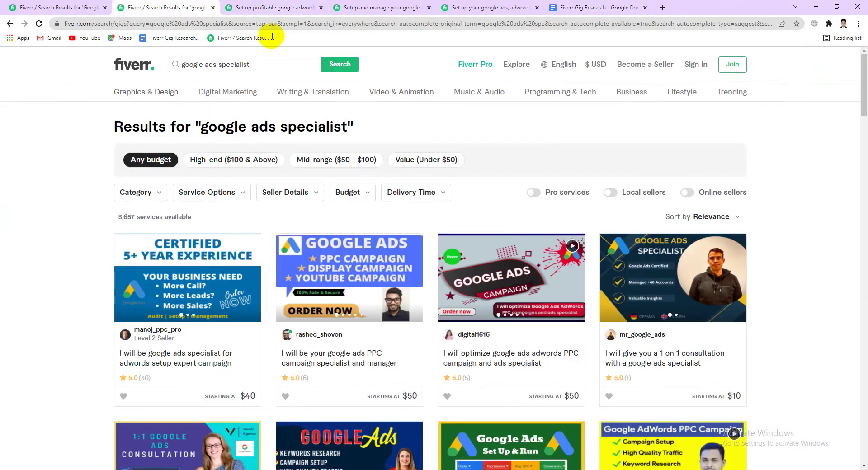
{"action": "left_click", "coordinate": [281, 6]}
{"action": "left_click_drag", "start_coordinate": [168, 174], "coordinate": [153, 170]}
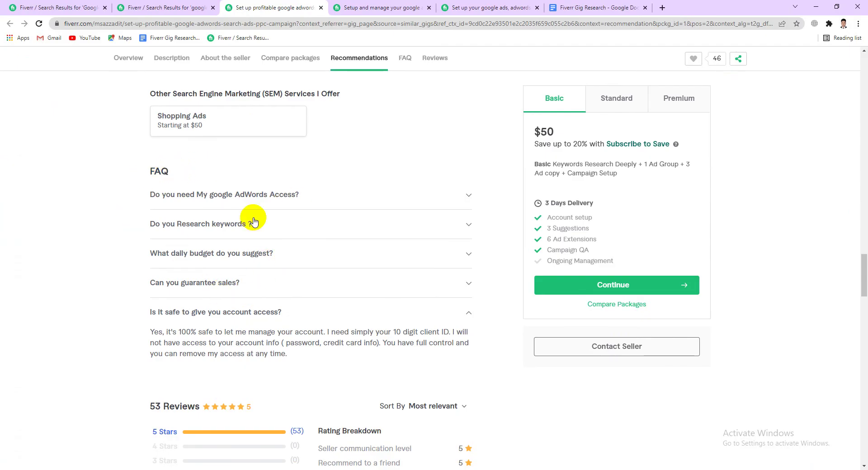
{"action": "left_click", "coordinate": [252, 203]}
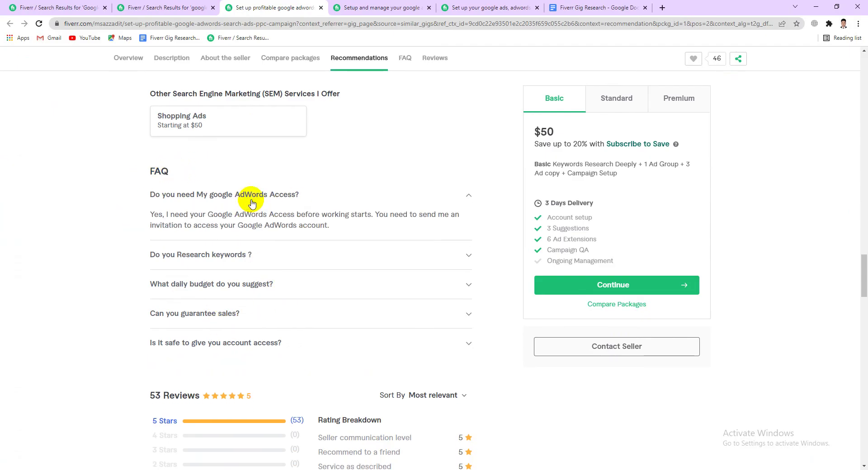